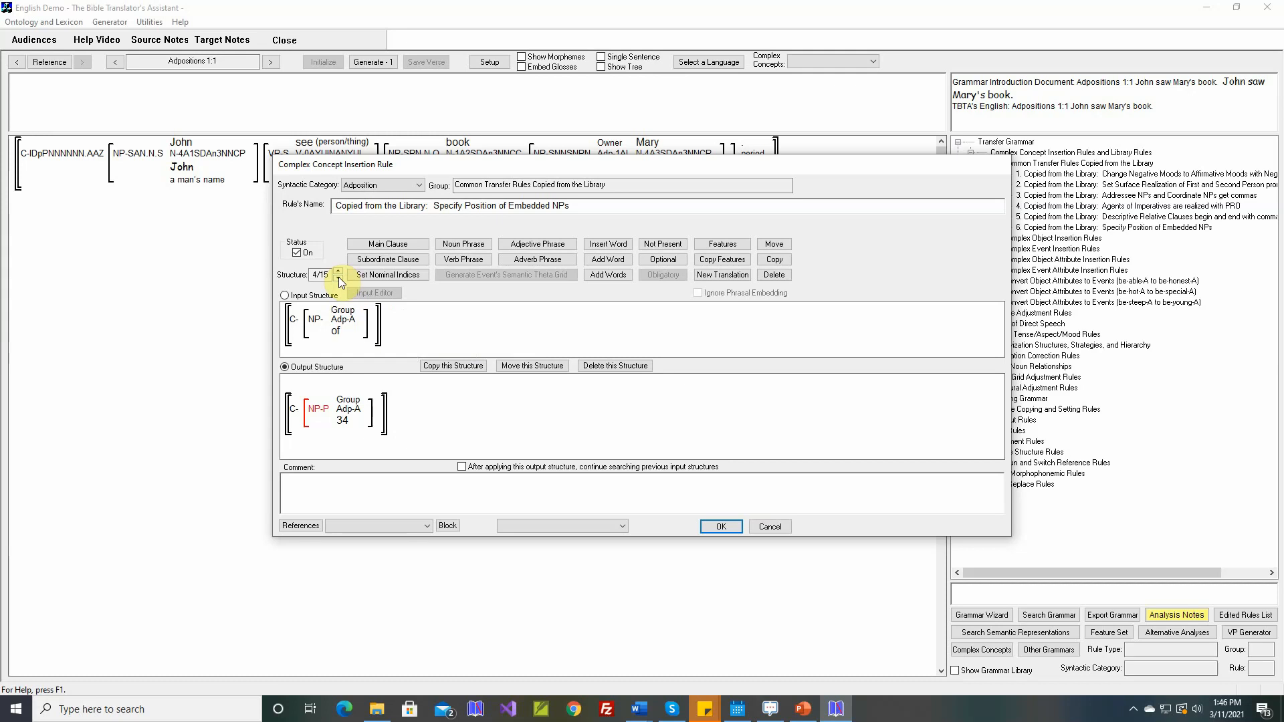
# - Go to the rule's Body Part structure and compare its NP location with Table 13, Noun-Noun Relationships, in the Word document
pyautogui.click(339, 277)
pyautogui.click(338, 277)
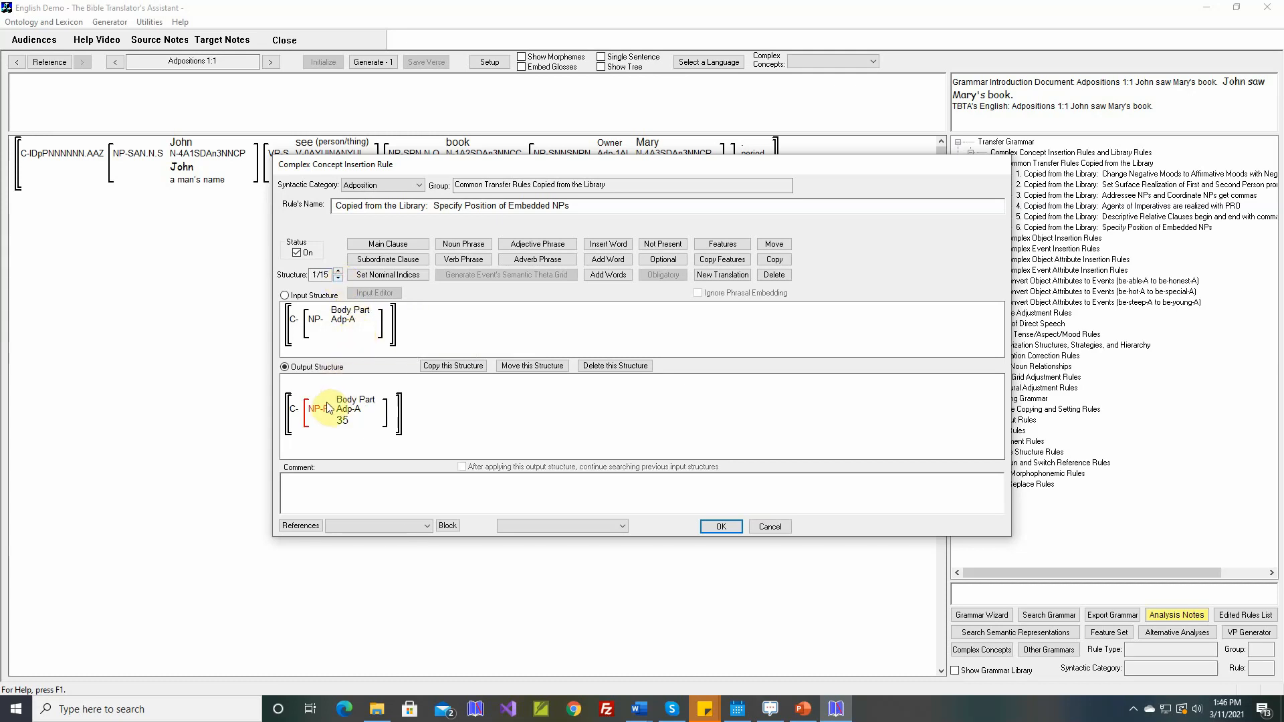
pyautogui.moveTo(327, 412)
pyautogui.click(640, 710)
pyautogui.click(639, 645)
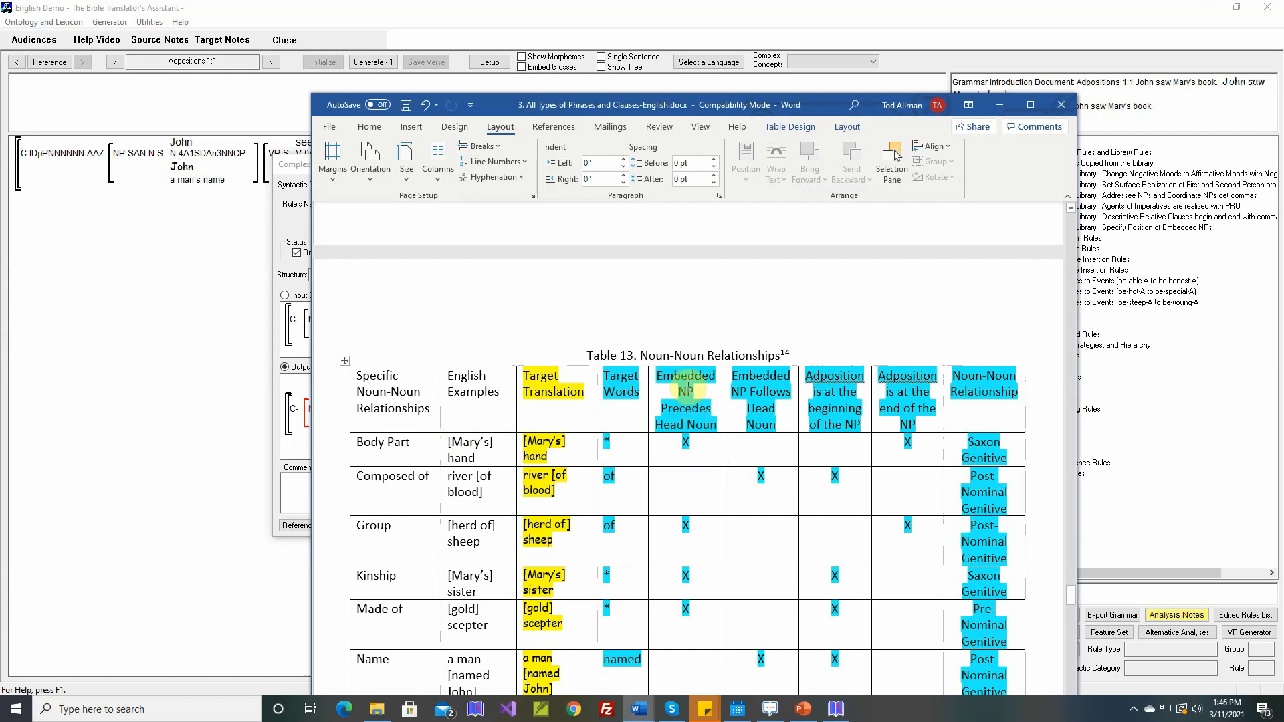
pyautogui.click(198, 444)
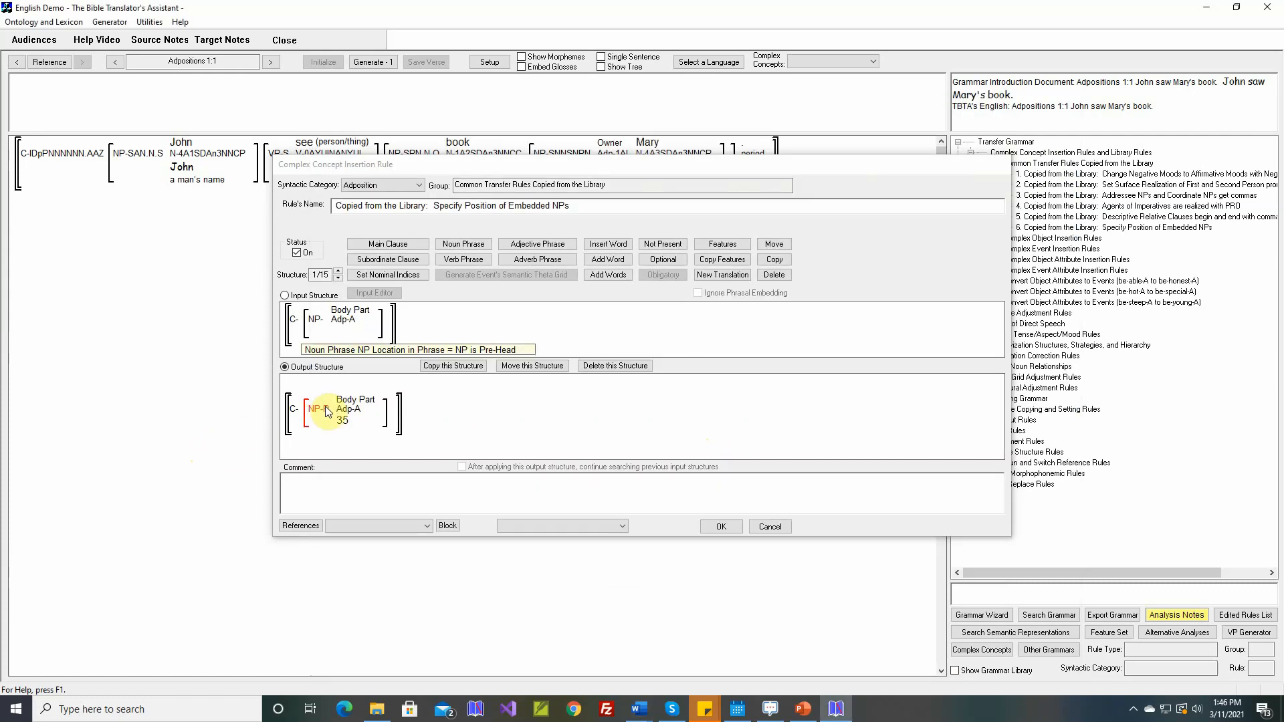
# - Display the Composed of structure and check its NP location against the Composed of row of the Word table
pyautogui.click(338, 271)
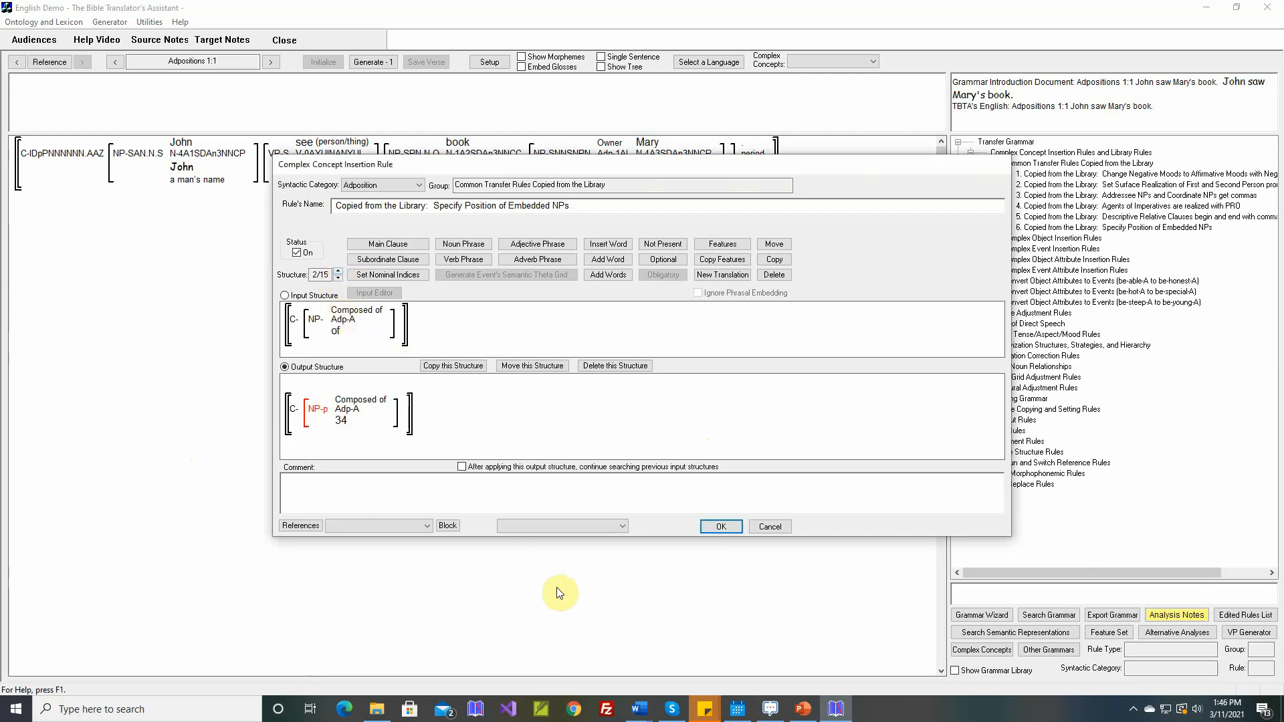
pyautogui.moveTo(641, 714)
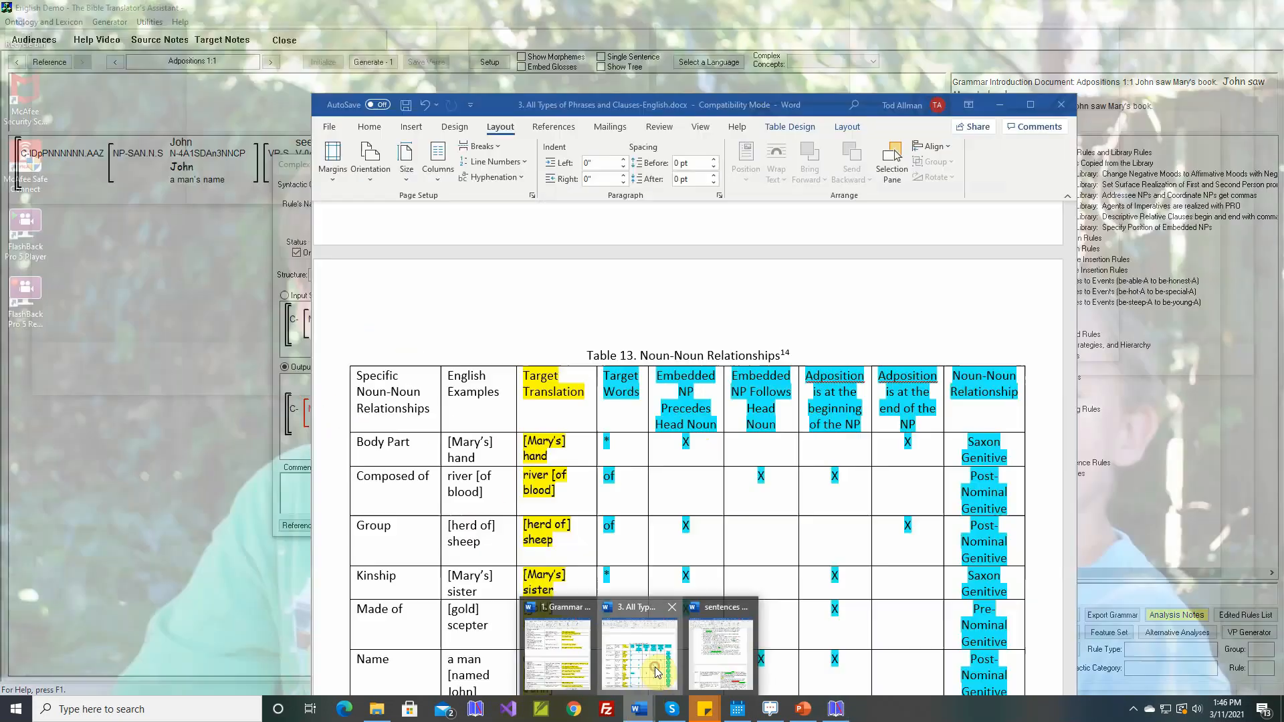
pyautogui.click(654, 662)
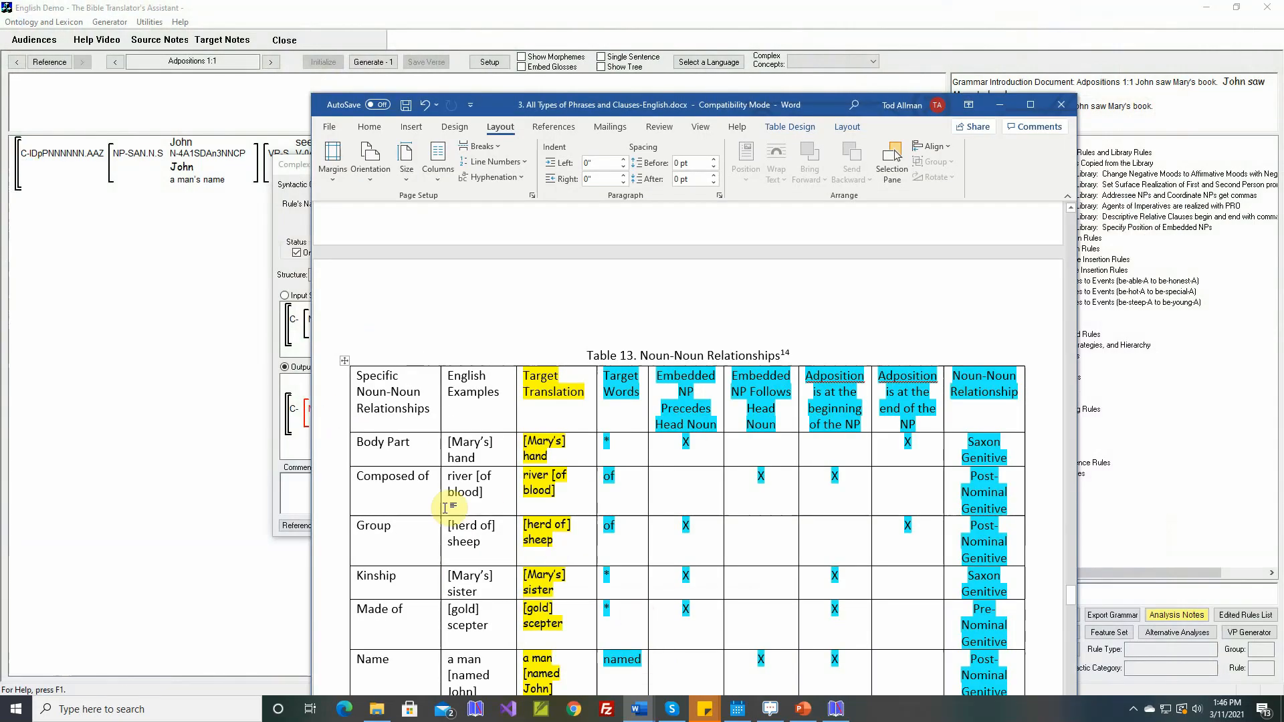
pyautogui.tripleClick(479, 476)
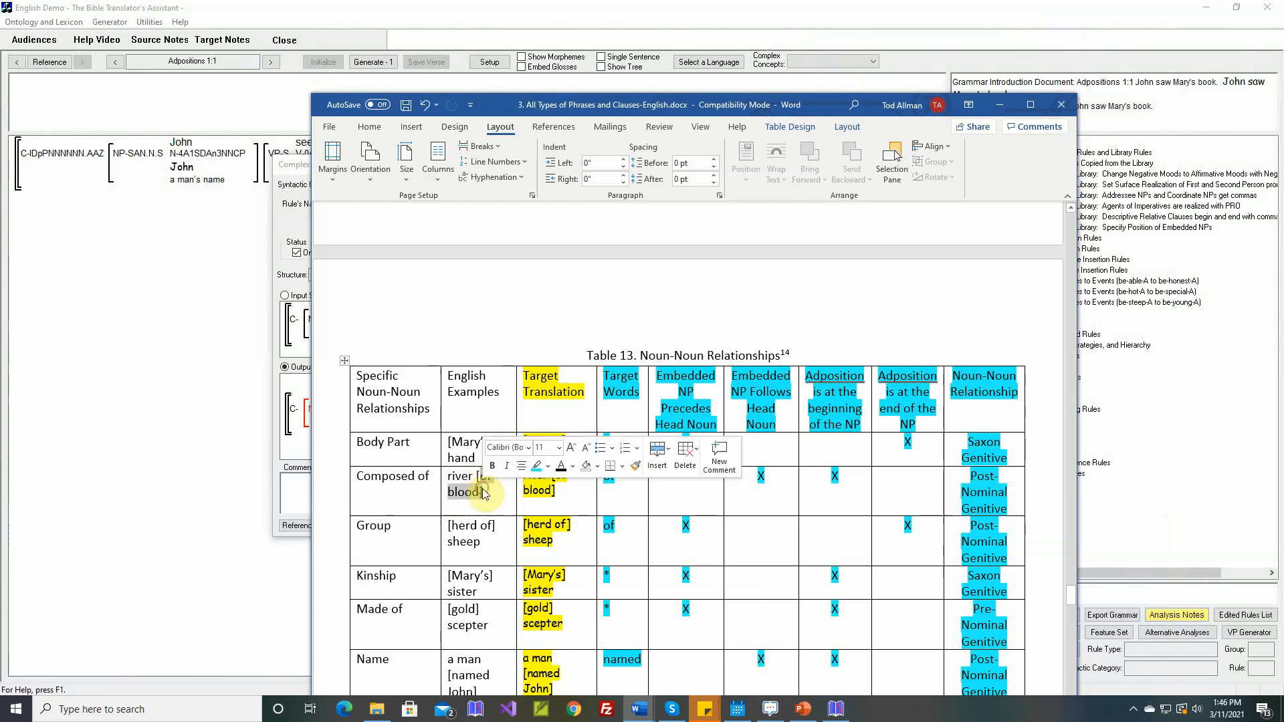
pyautogui.click(764, 476)
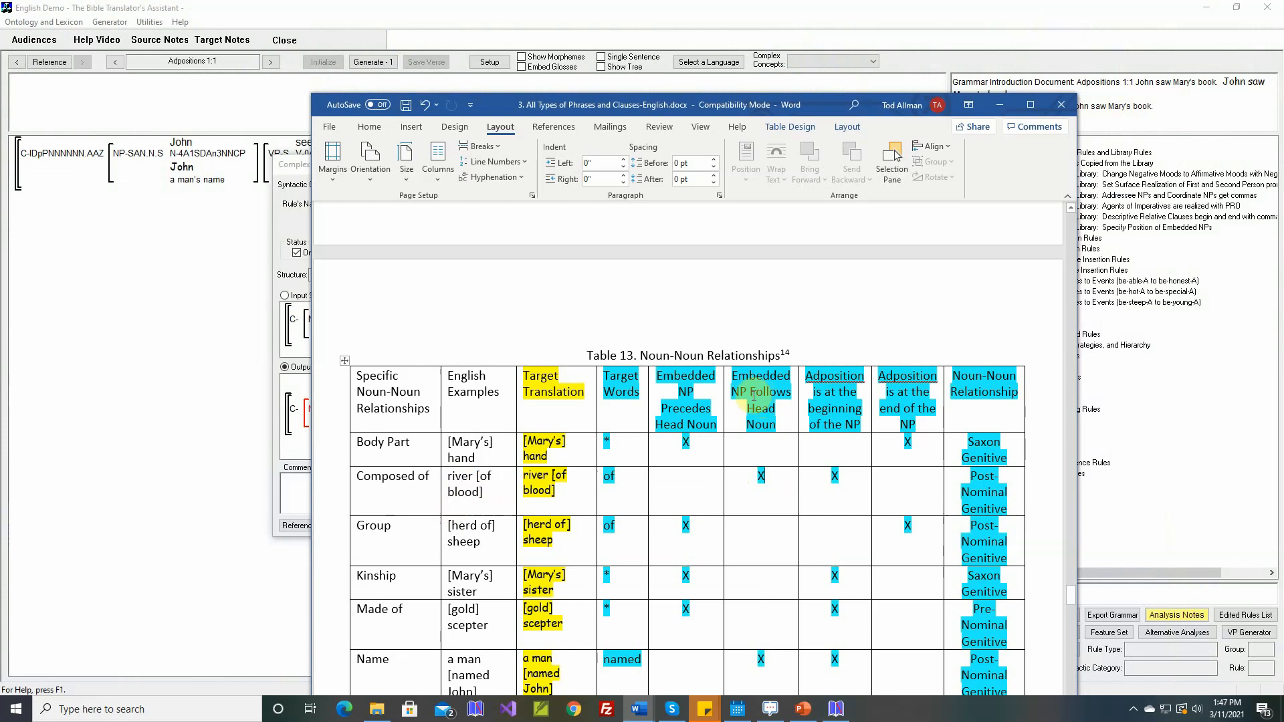
pyautogui.click(214, 447)
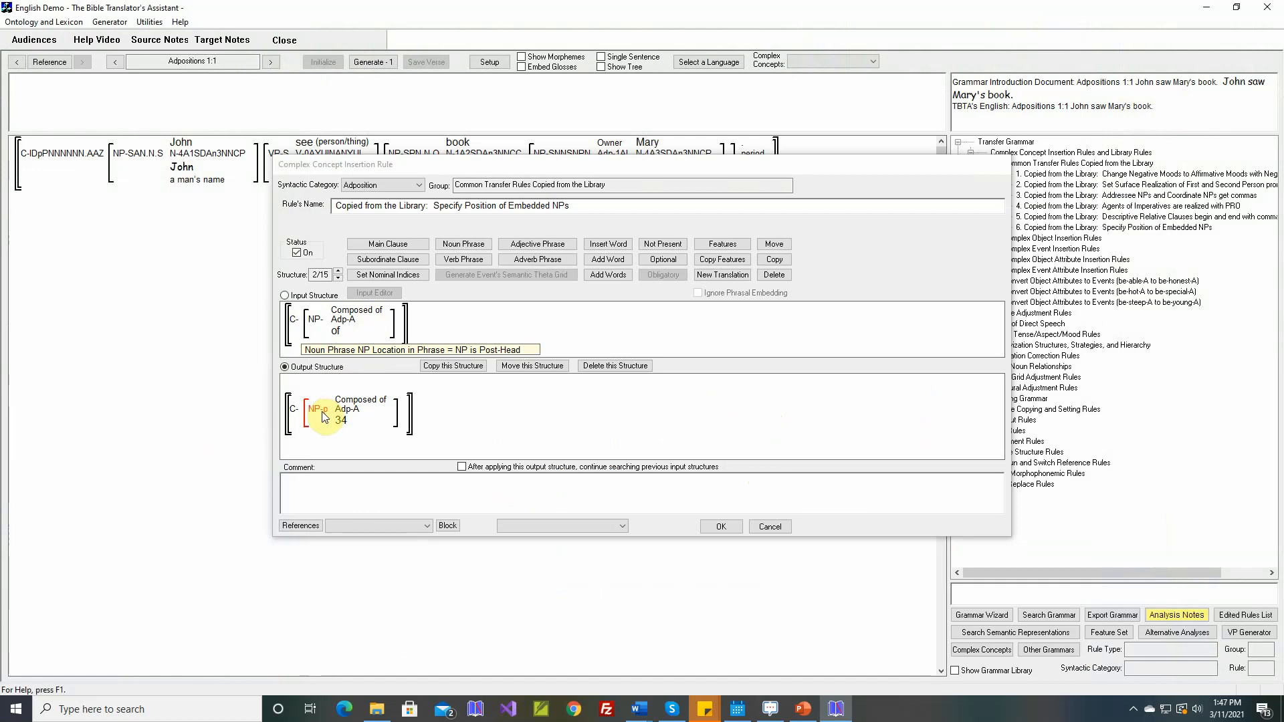
# - Review the Generic Genitive, Group, Kinship, Made of and Name structures, and close the insertion rule without saving
pyautogui.click(338, 273)
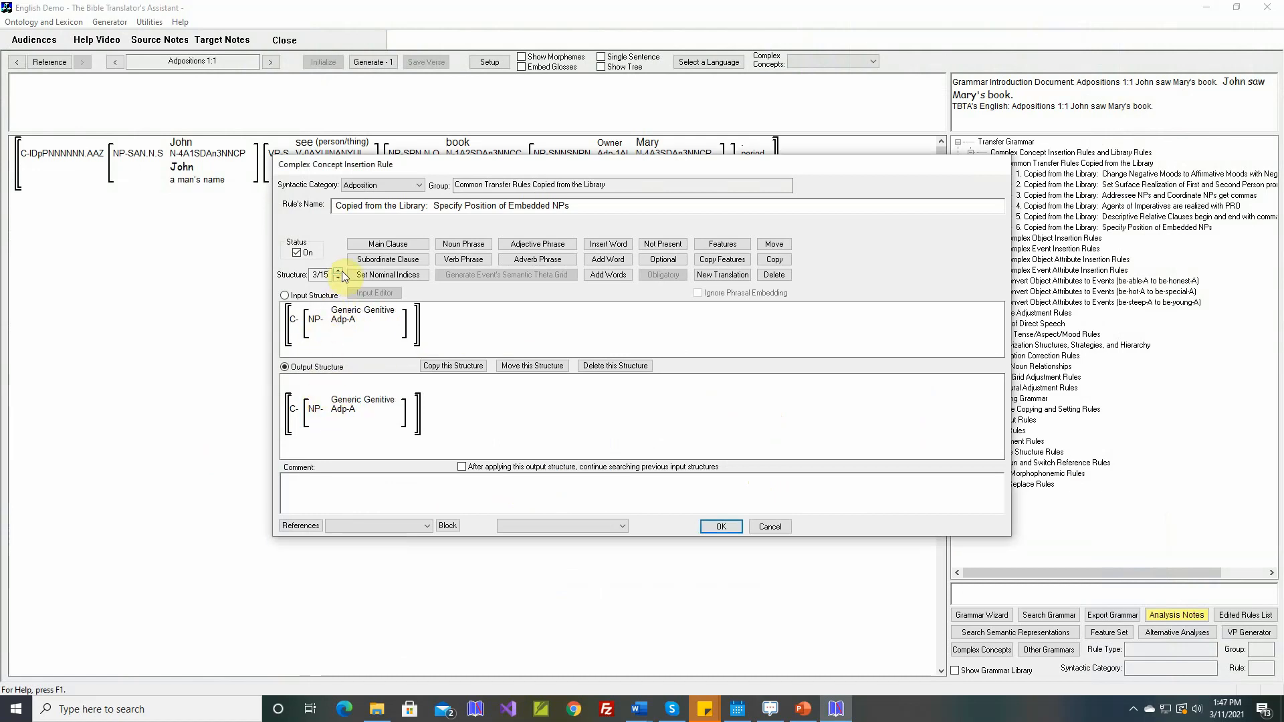
pyautogui.click(339, 274)
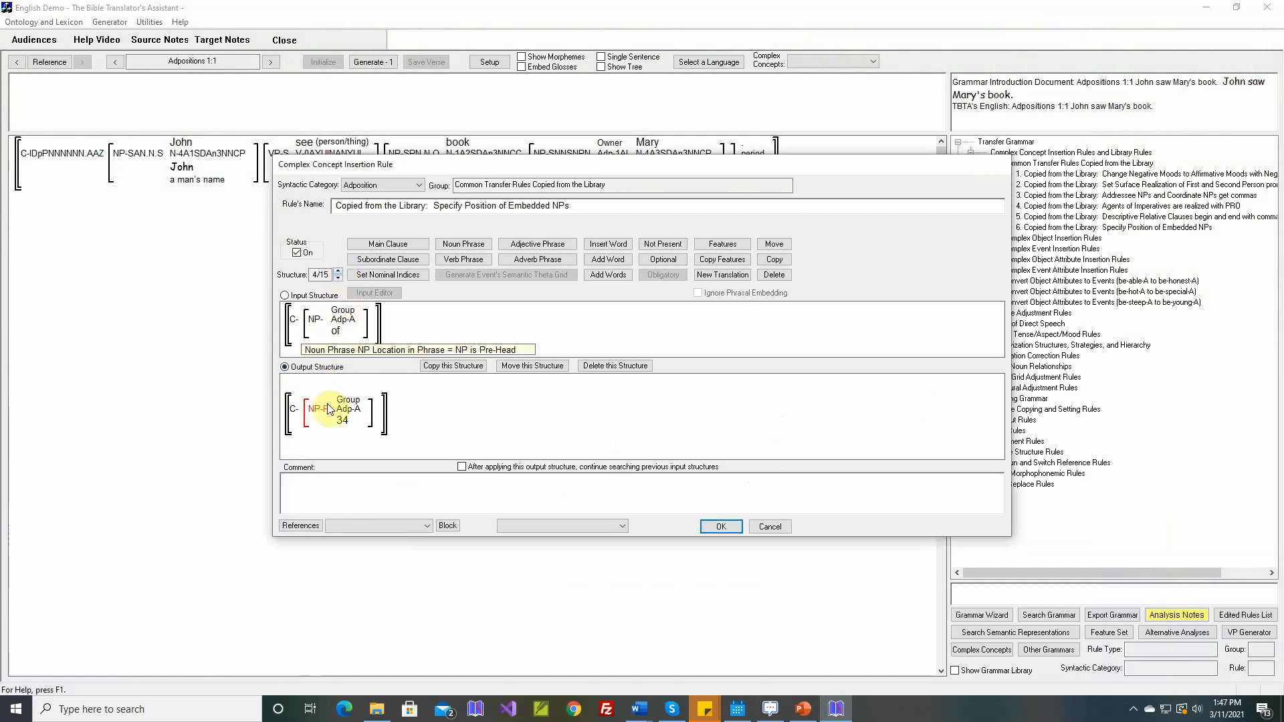
pyautogui.click(338, 271)
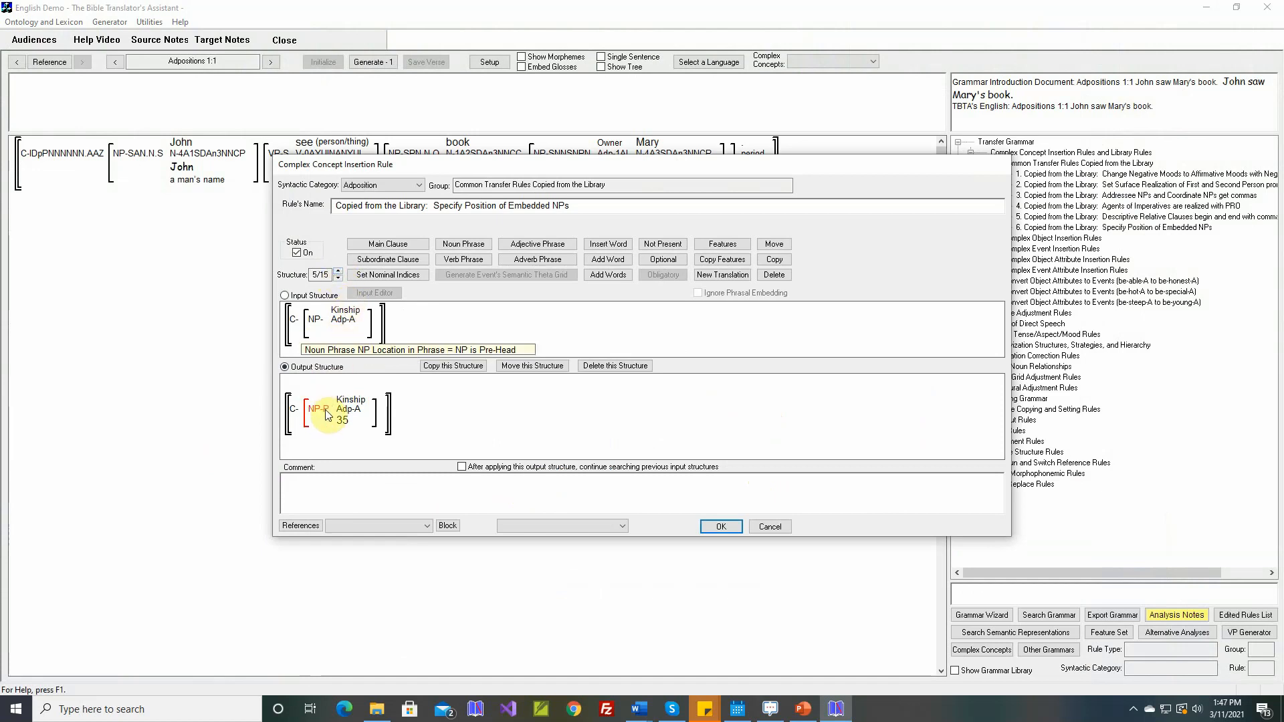
pyautogui.click(339, 271)
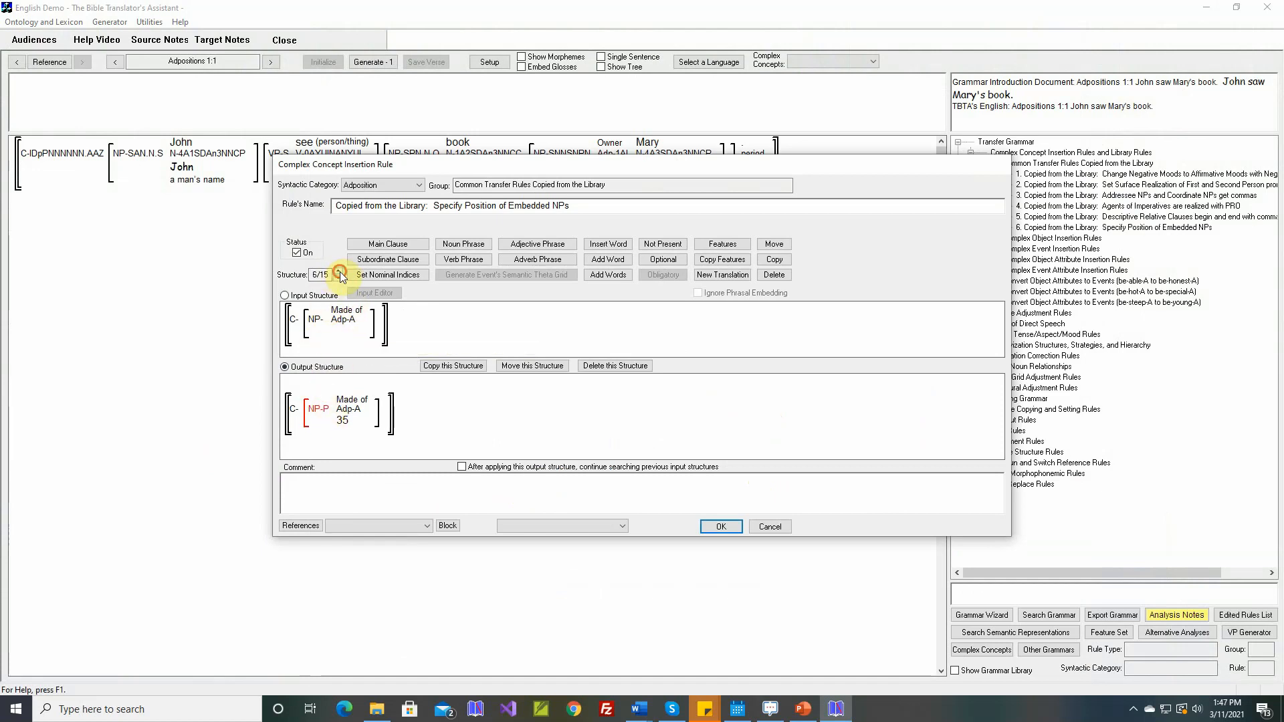
pyautogui.click(339, 271)
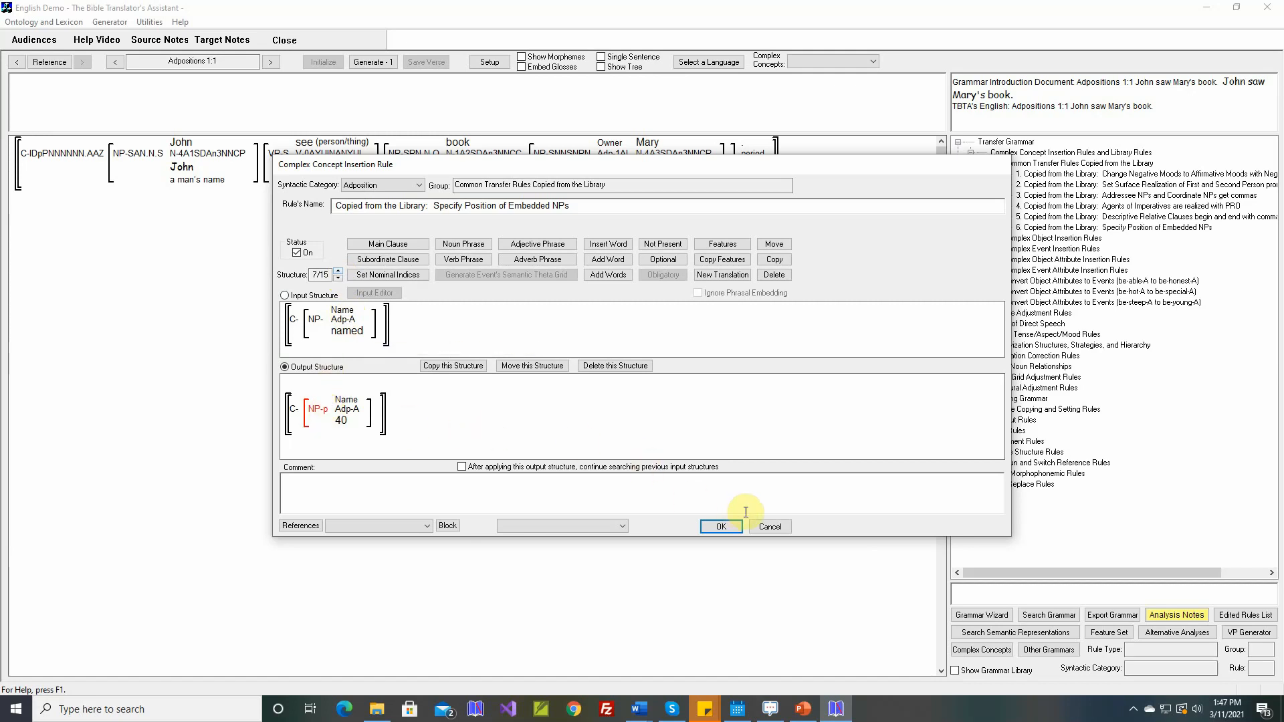
pyautogui.click(767, 527)
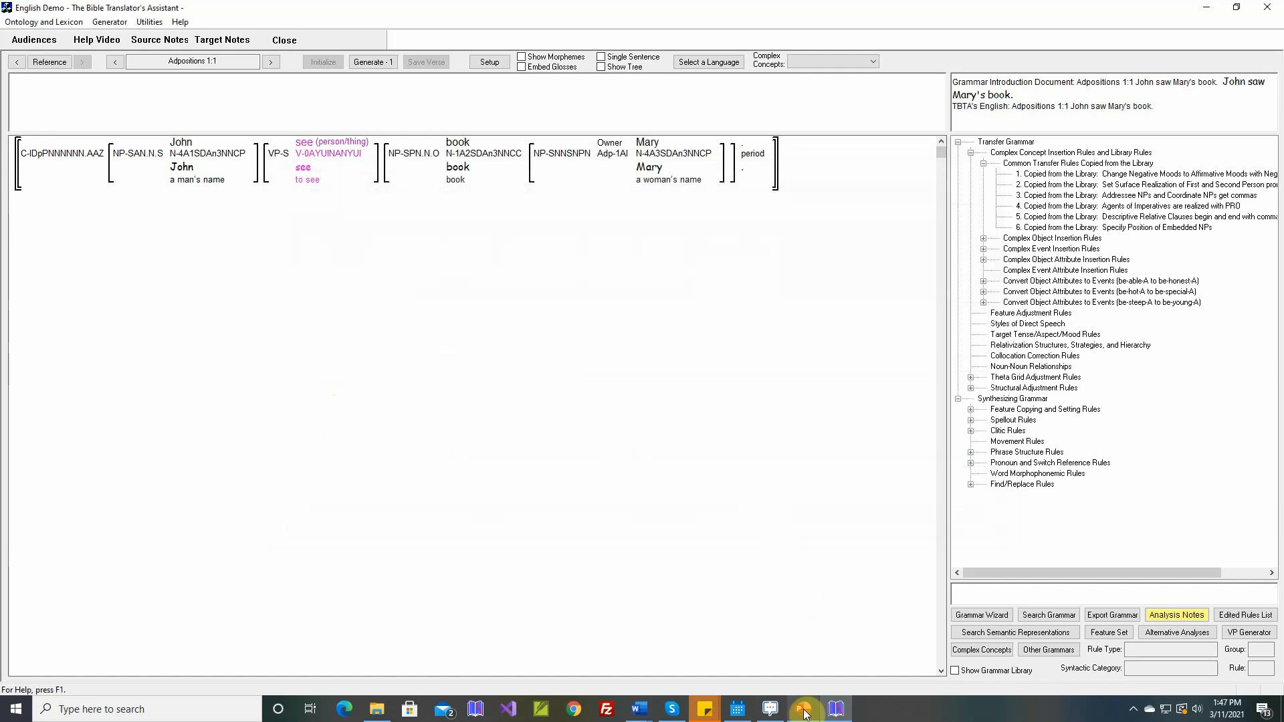
# - Consult the tutorial slide in PowerPoint, and open the General Purpose NP Phrase Structure Rule under the generic noun phrases in The Bible Translator's Assistant
pyautogui.click(805, 710)
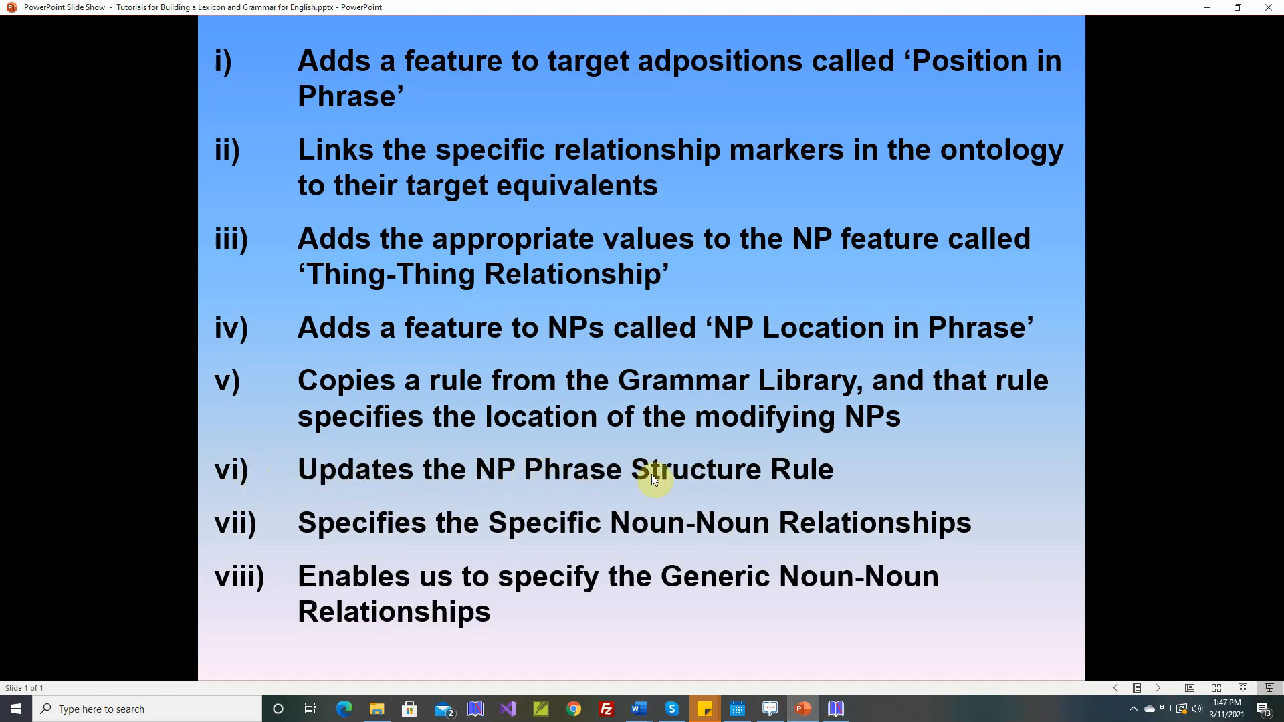
pyautogui.click(835, 709)
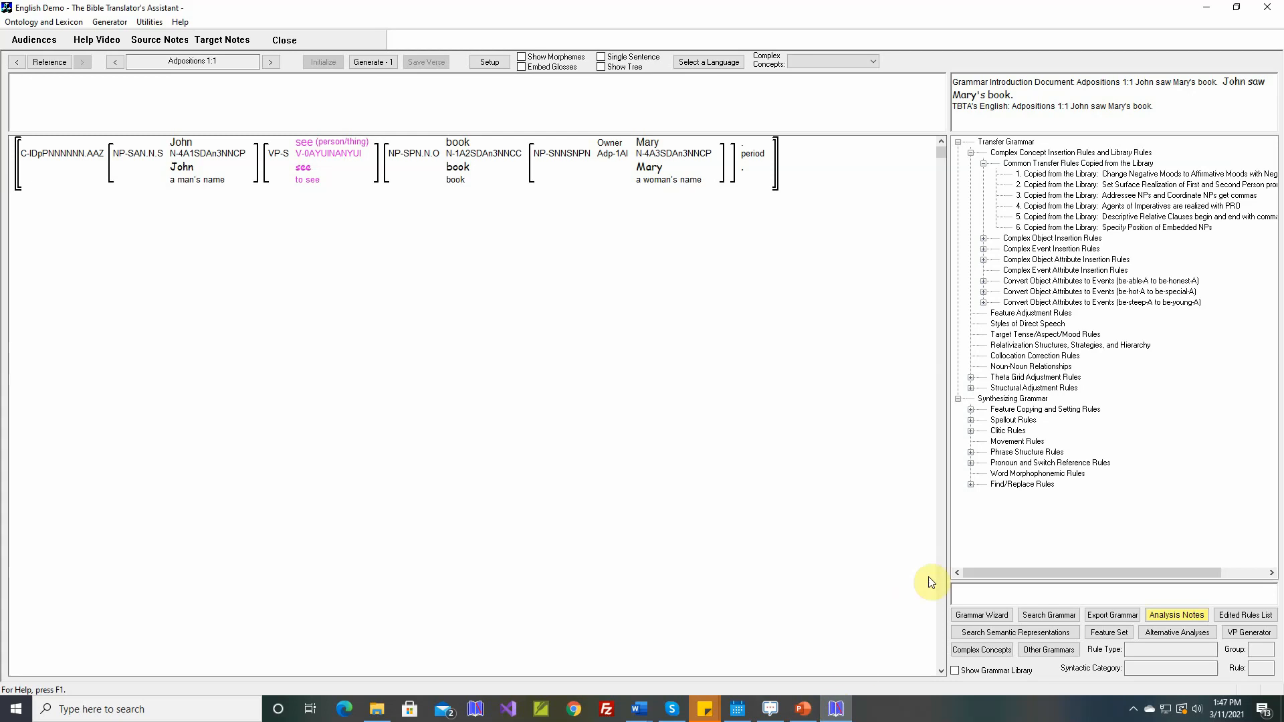
pyautogui.click(971, 453)
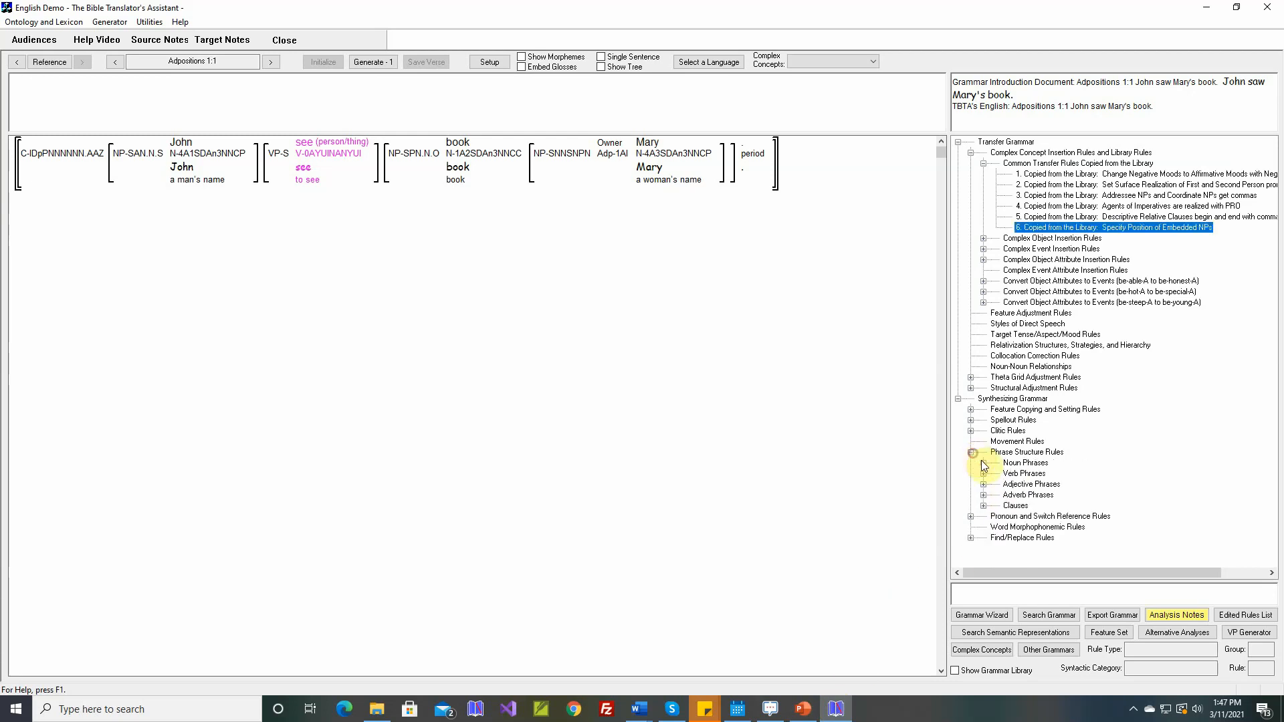
pyautogui.click(983, 464)
pyautogui.click(996, 473)
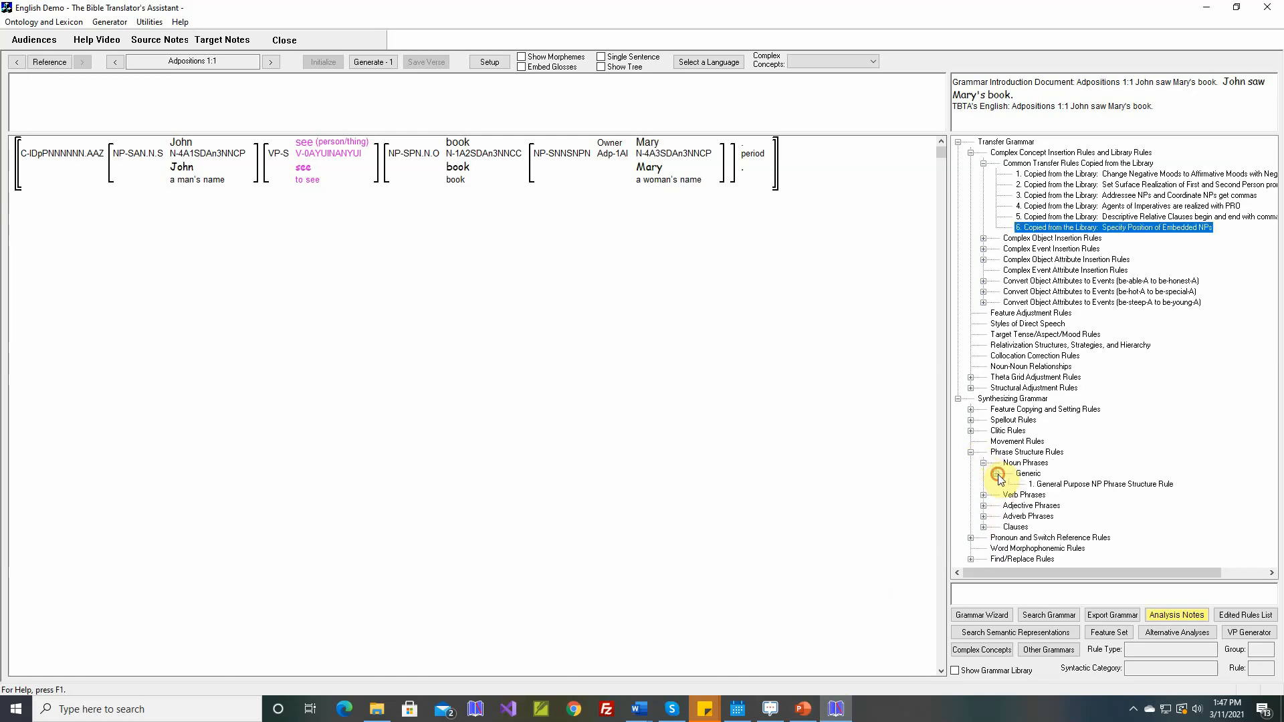
pyautogui.doubleClick(1048, 485)
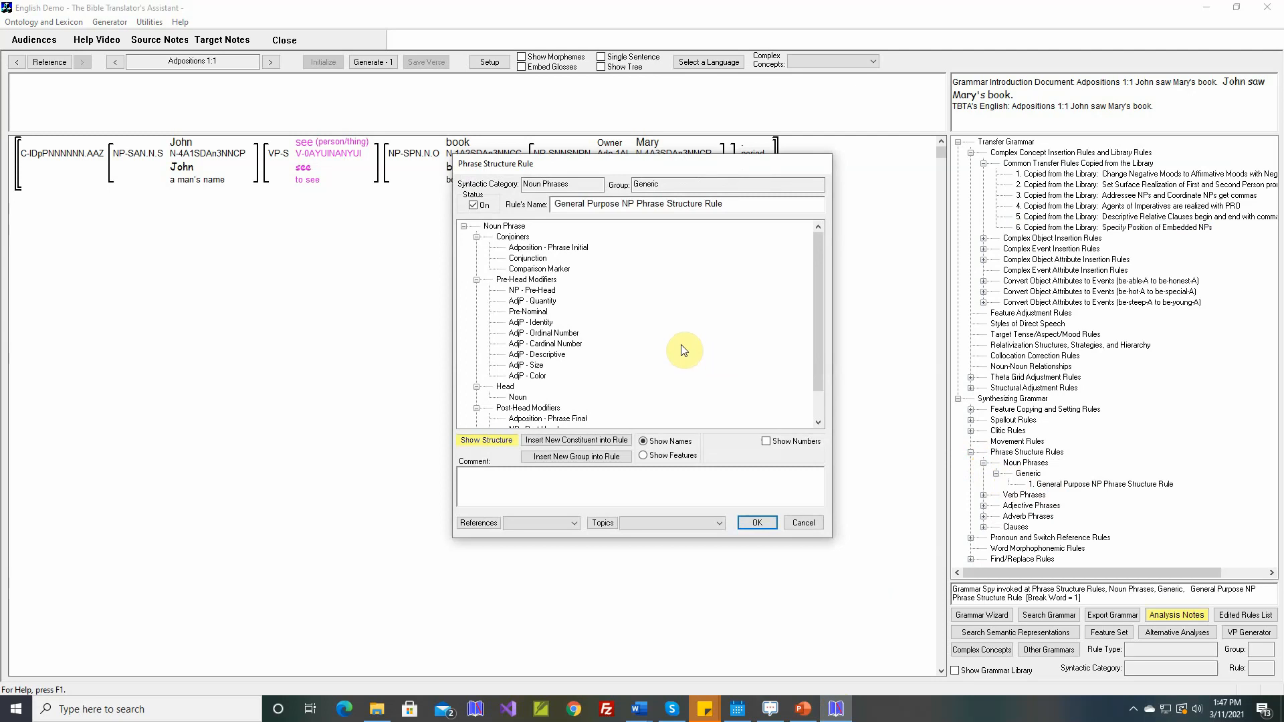
# - Examine the phrase-initial and phrase-final adposition constituents of the noun phrase rule
pyautogui.click(541, 250)
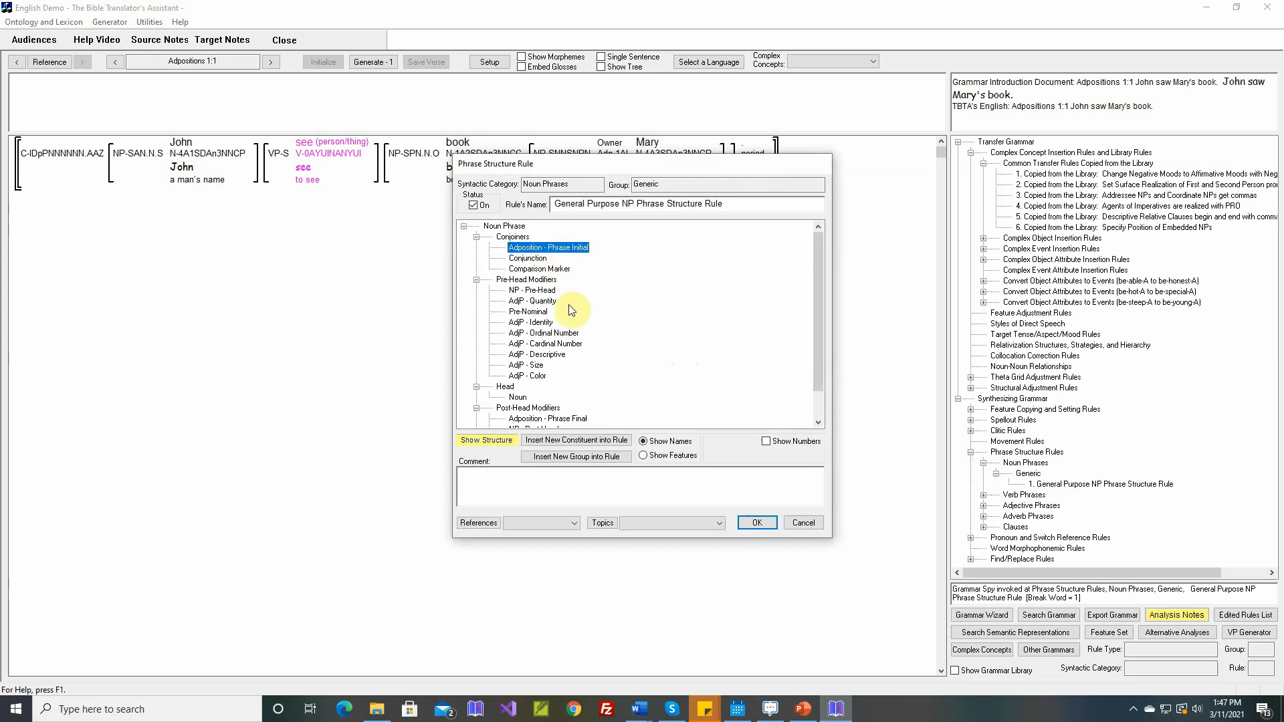
pyautogui.scroll(-1, 569, 313)
pyautogui.click(534, 388)
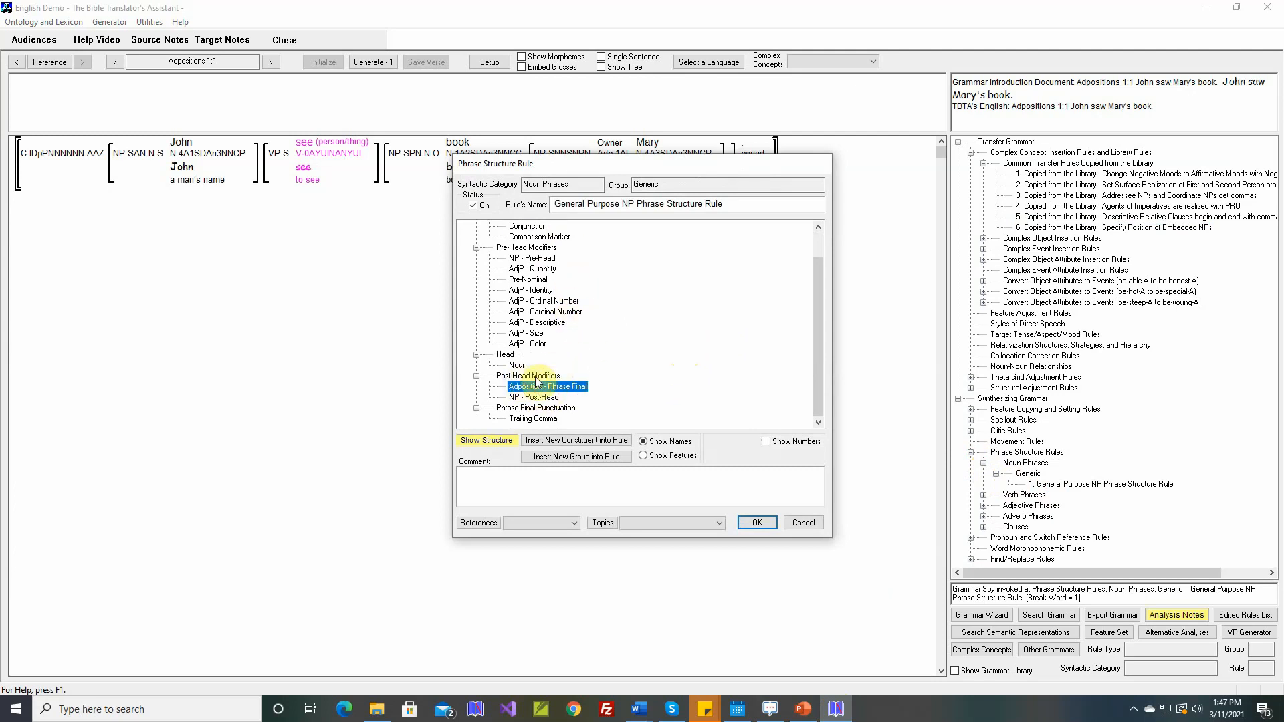
# - Move the phrase-initial adposition below the Comparison Marker within the rule's Conjoiners group
pyautogui.scroll(1, 542, 384)
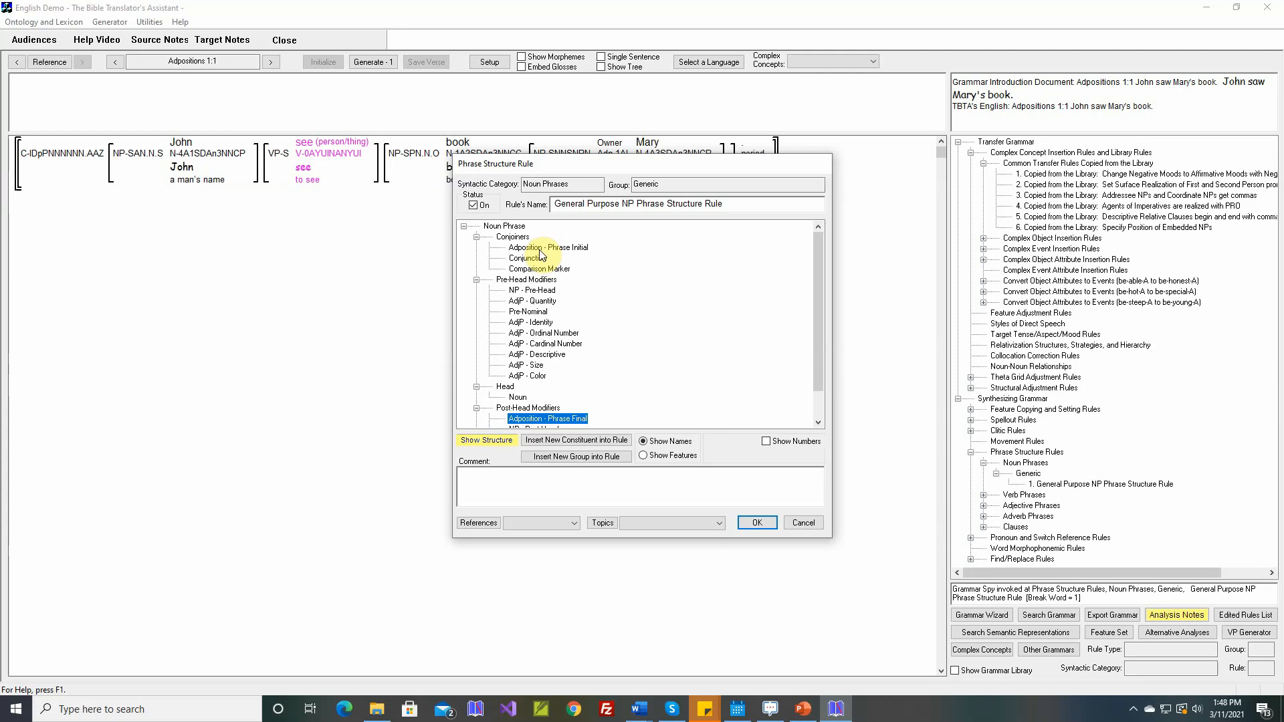
pyautogui.moveTo(540, 252); pyautogui.dragTo(560, 258)
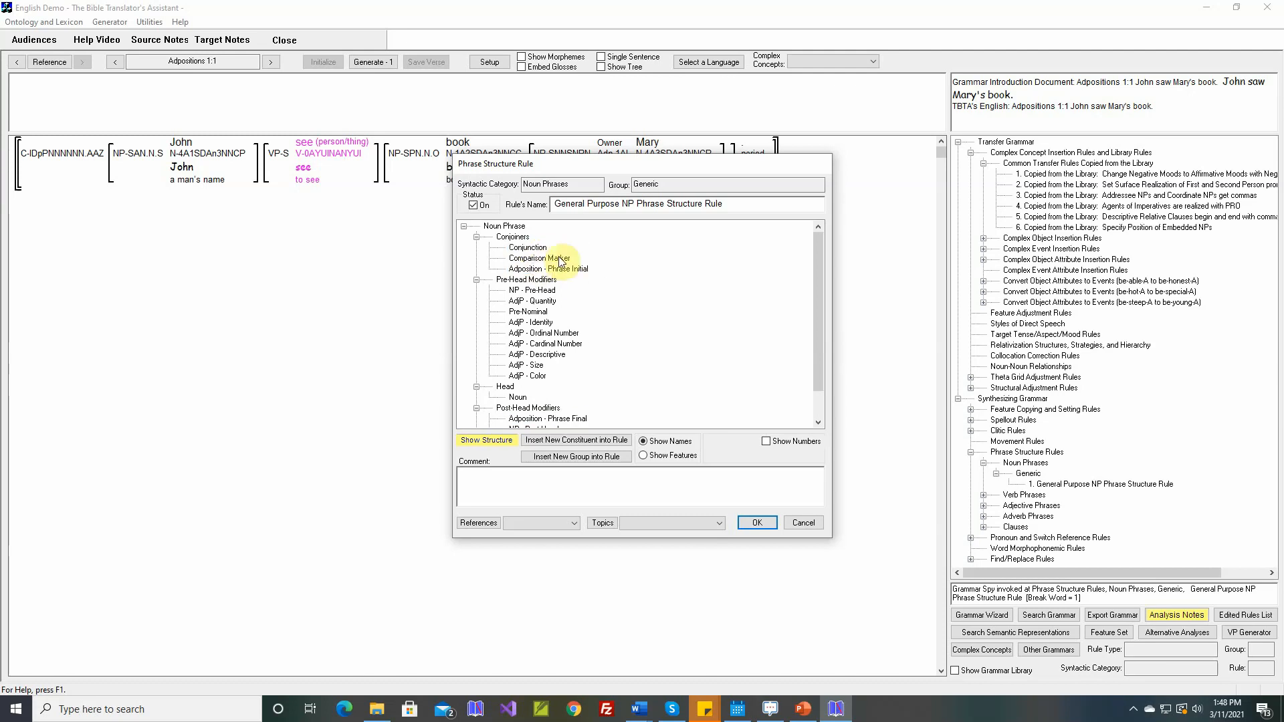
pyautogui.scroll(-1, 559, 295)
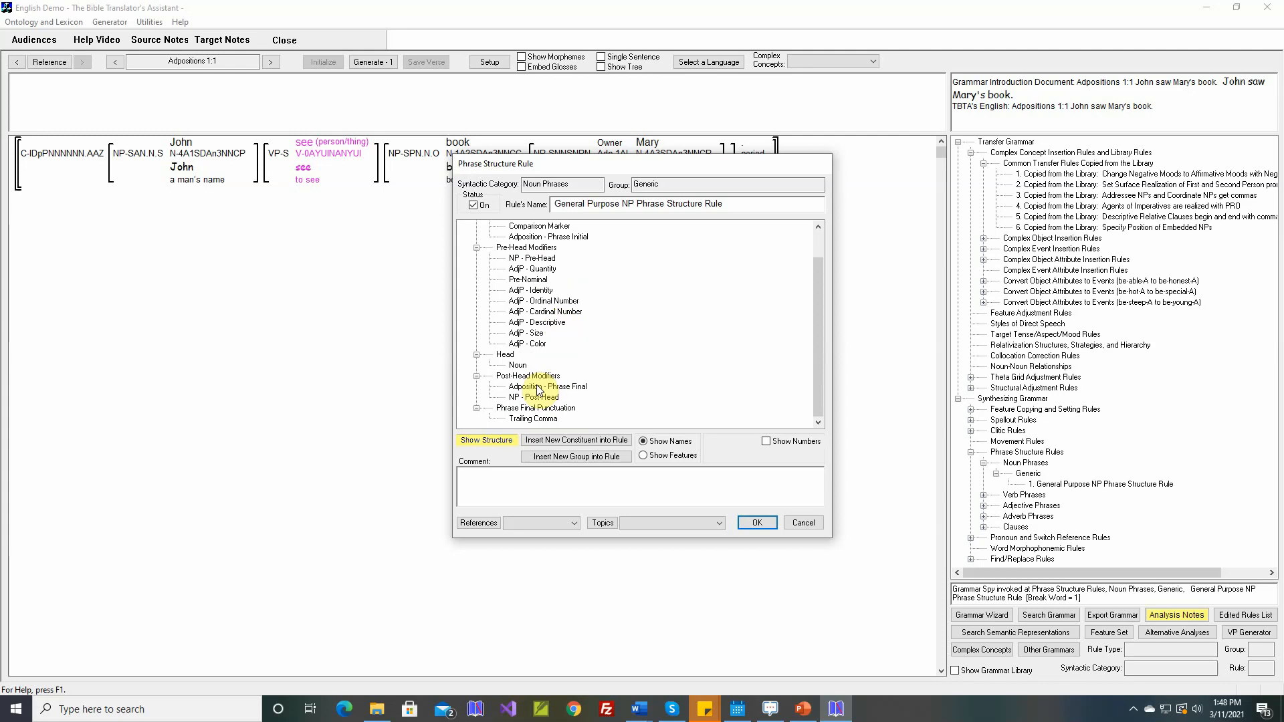
pyautogui.scroll(1, 553, 385)
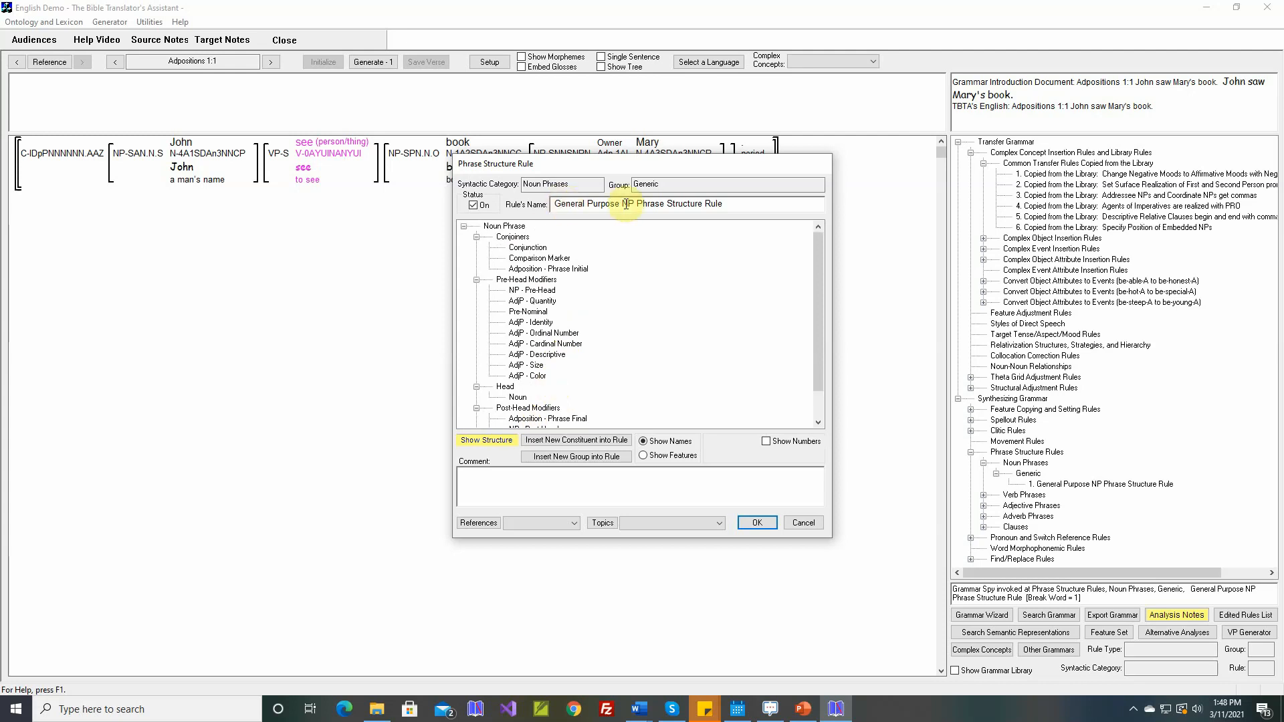
# - Inspect the phrase features of the NP Pre-Head and NP Post-Head constituents, and close the phrase structure rule without saving
pyautogui.click(538, 291)
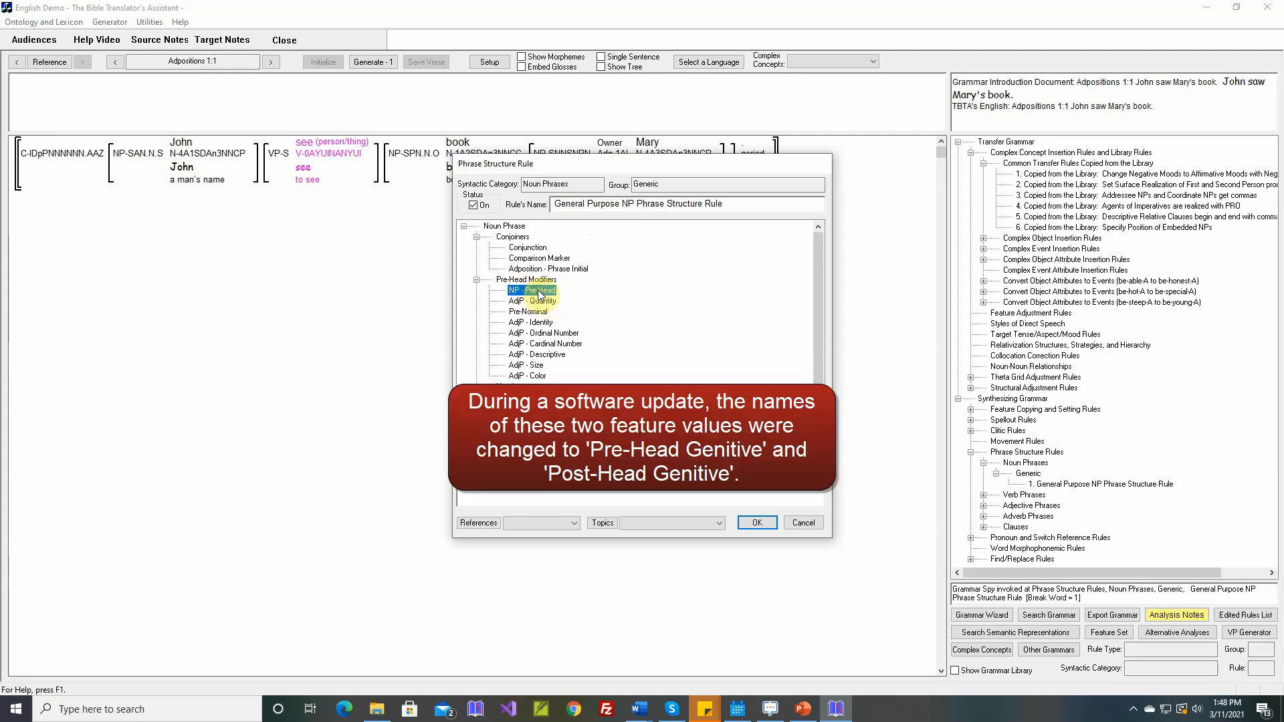
pyautogui.doubleClick(538, 291)
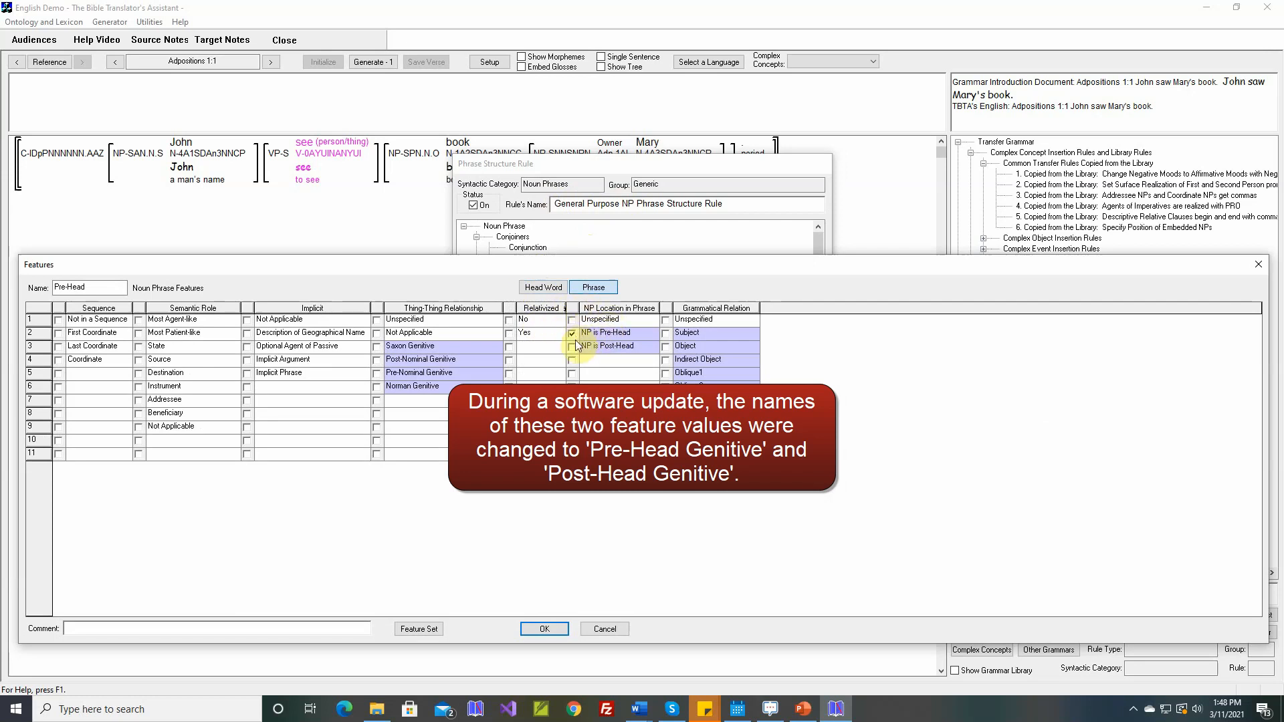
pyautogui.click(602, 626)
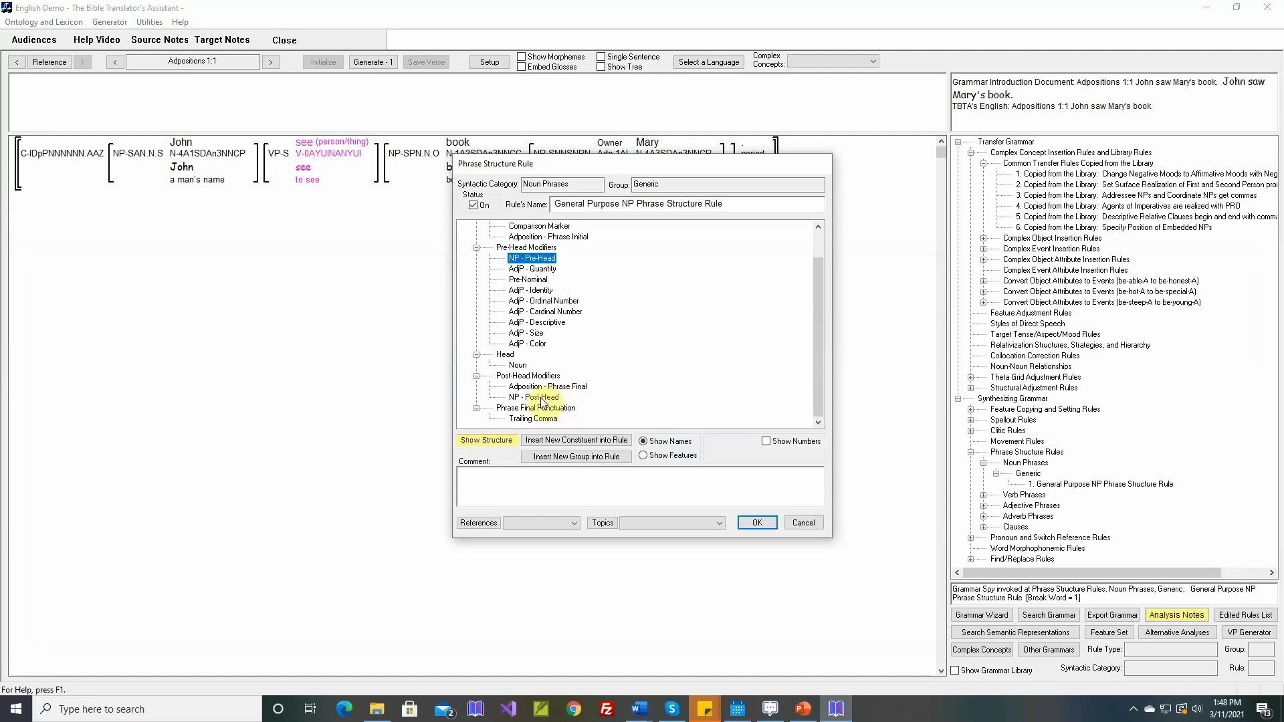
pyautogui.doubleClick(542, 397)
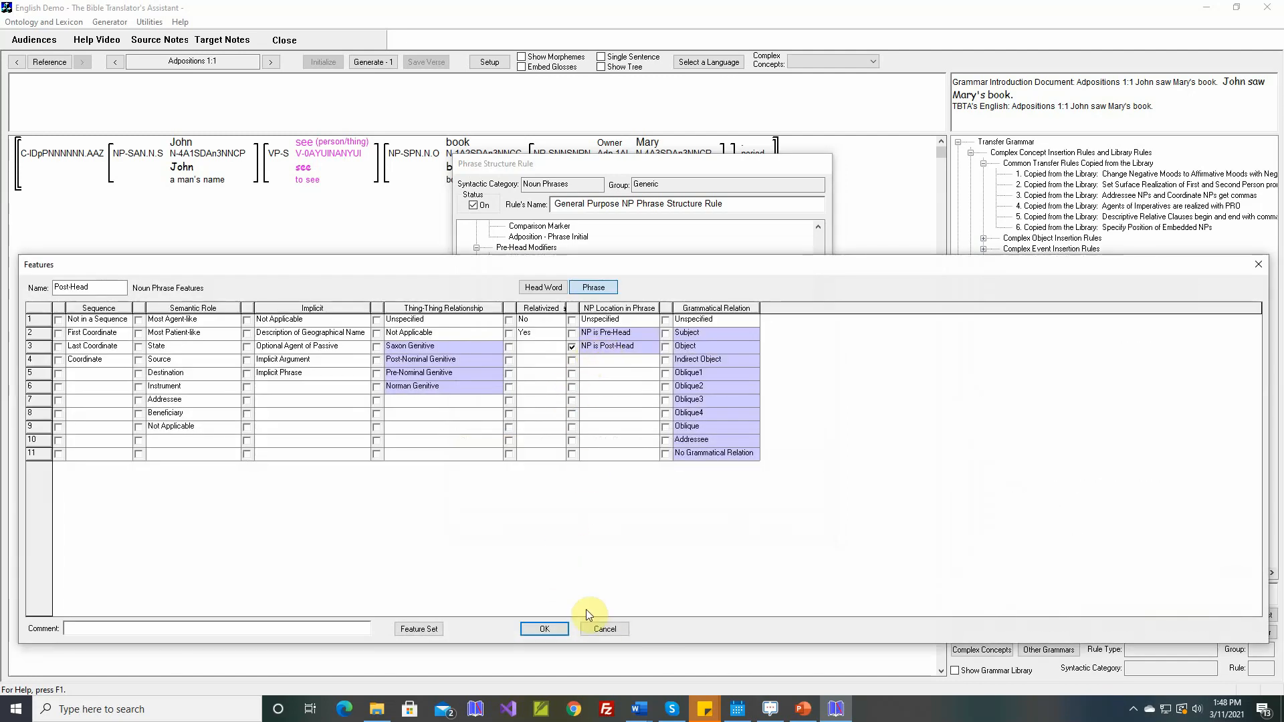
pyautogui.click(597, 627)
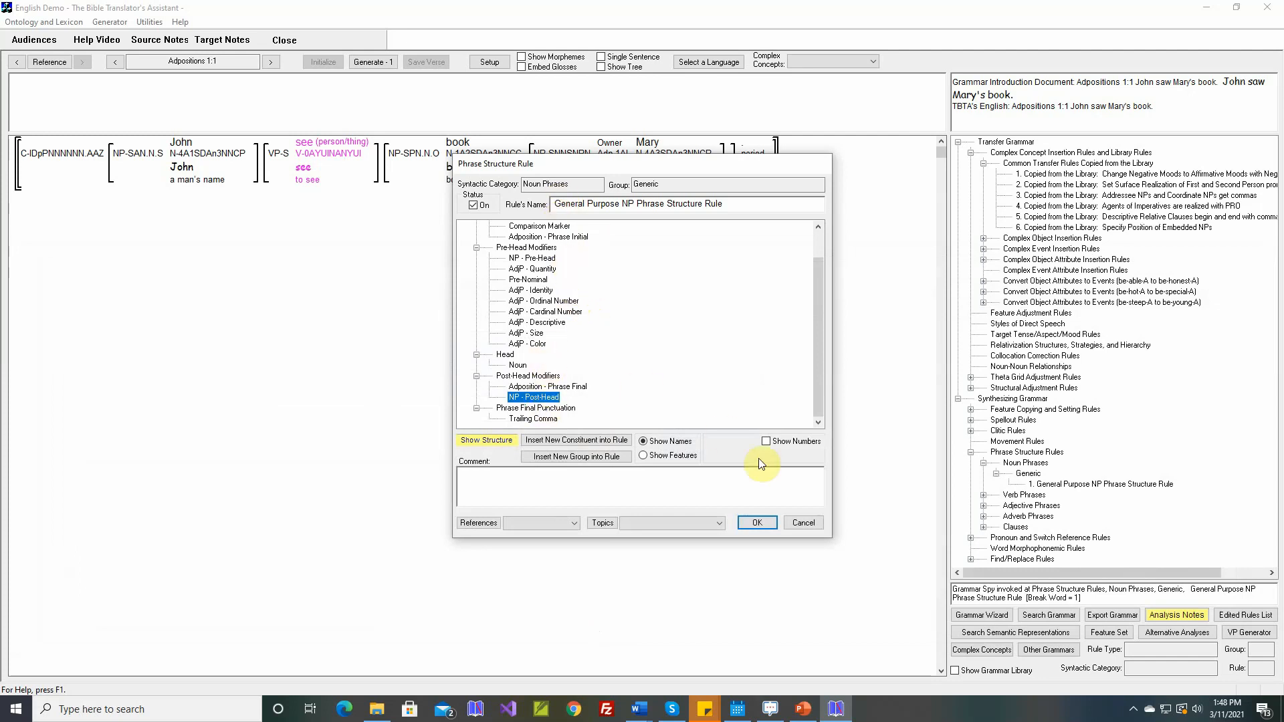
pyautogui.click(803, 520)
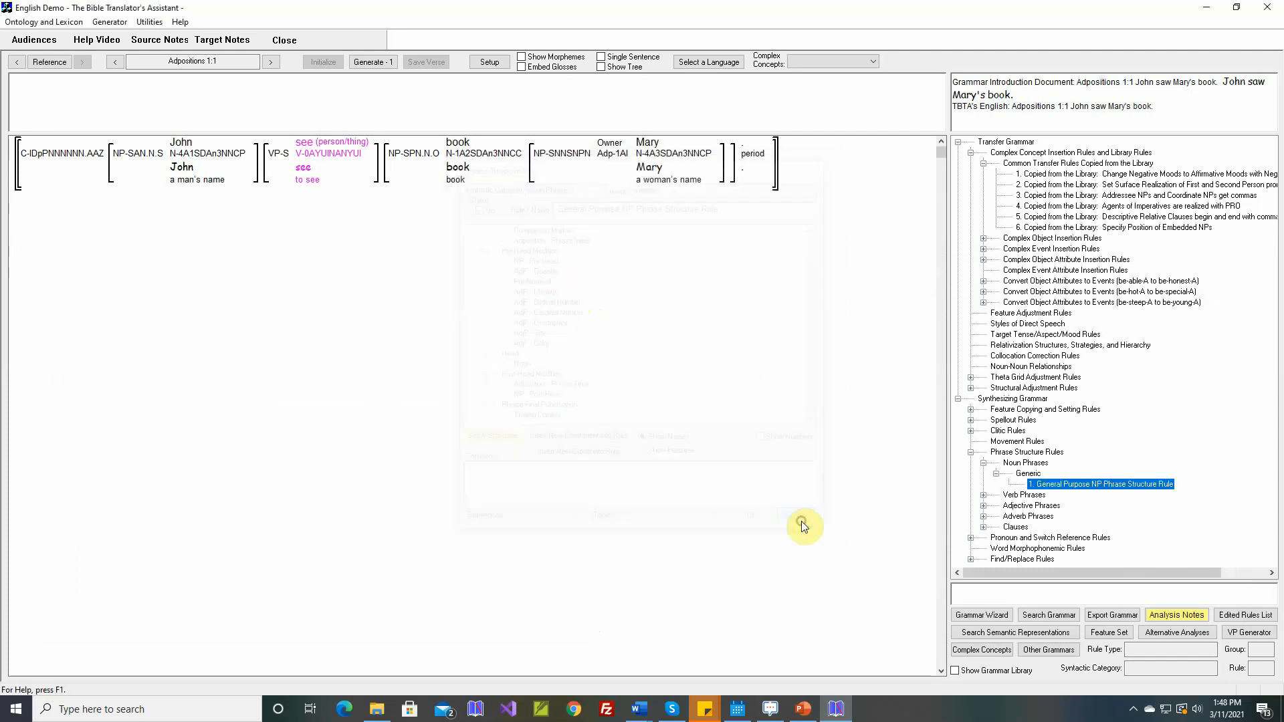
# - Consult the PowerPoint tutorial slide, and view the Specific Noun-Noun Relationships in the transfer grammar of The Bible Translator's Assistant
pyautogui.click(802, 709)
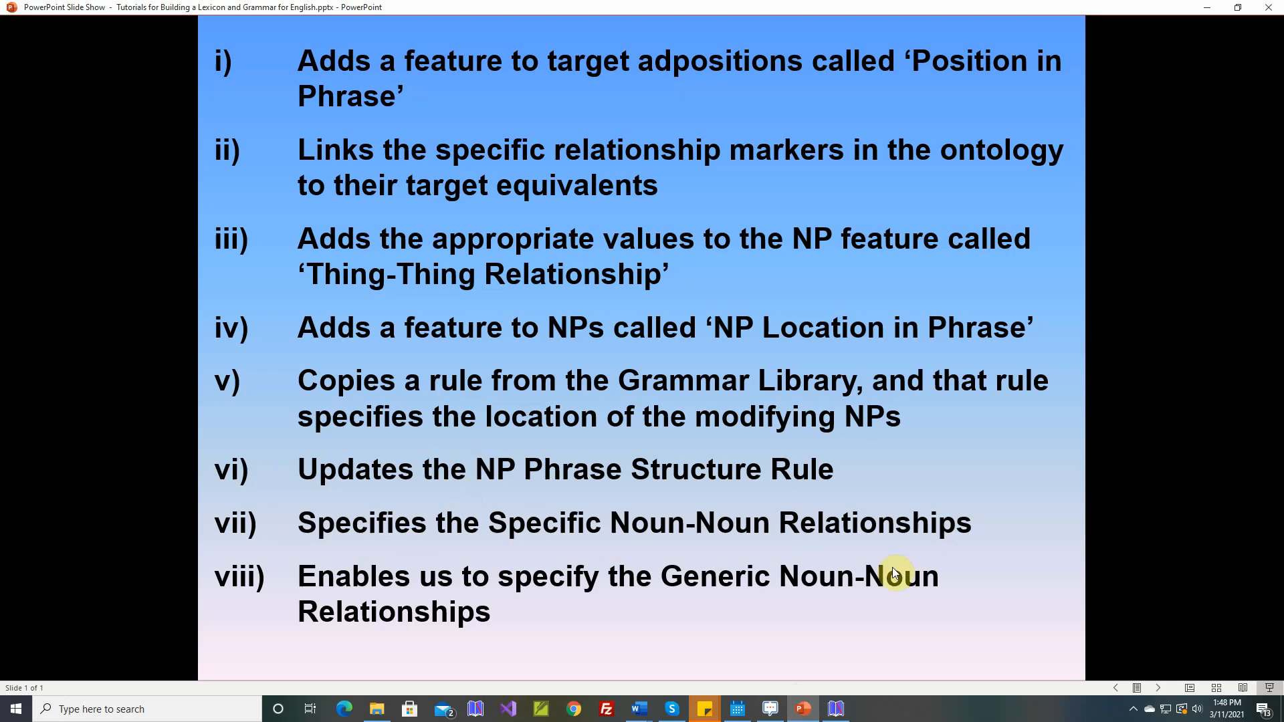
pyautogui.click(836, 709)
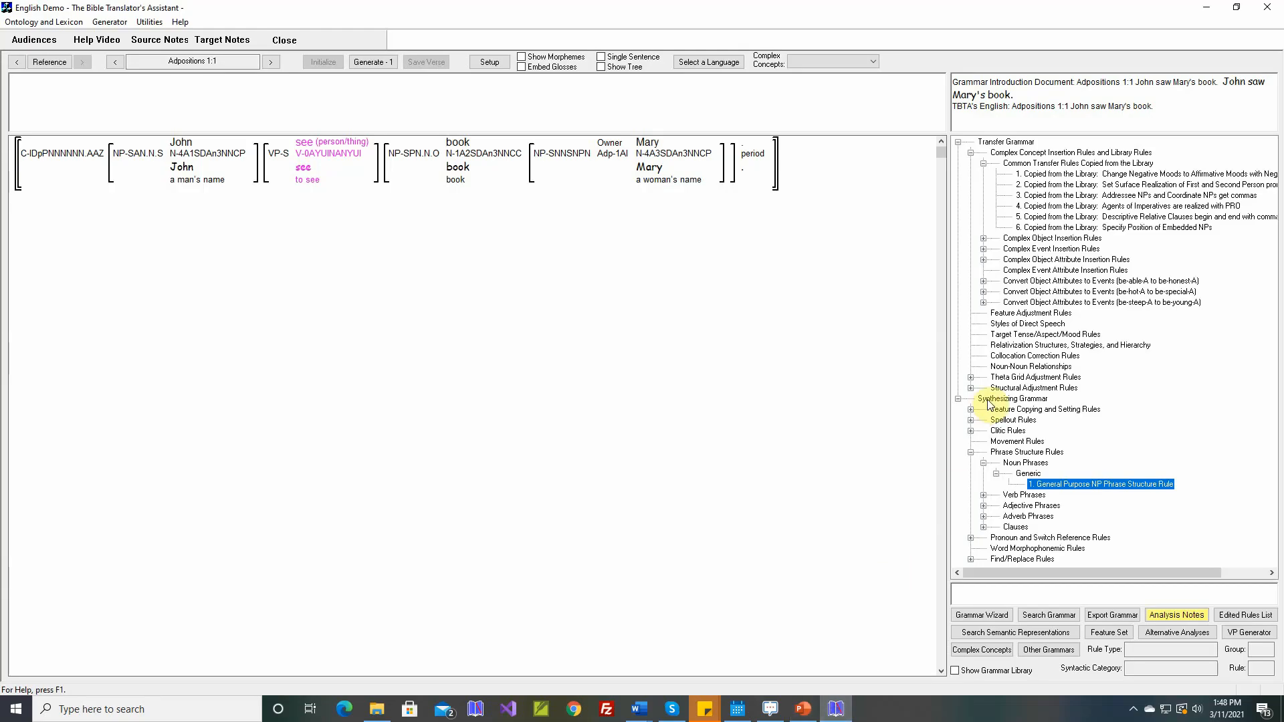
pyautogui.click(1033, 368)
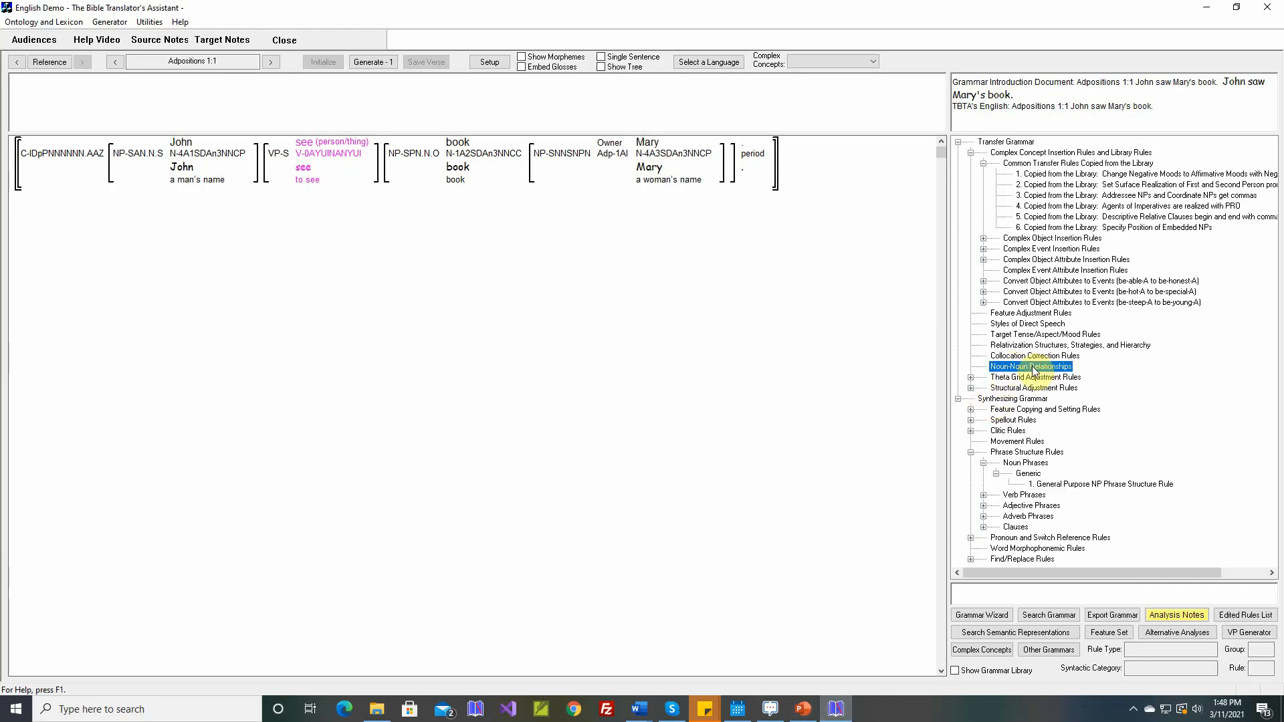
pyautogui.doubleClick(1034, 370)
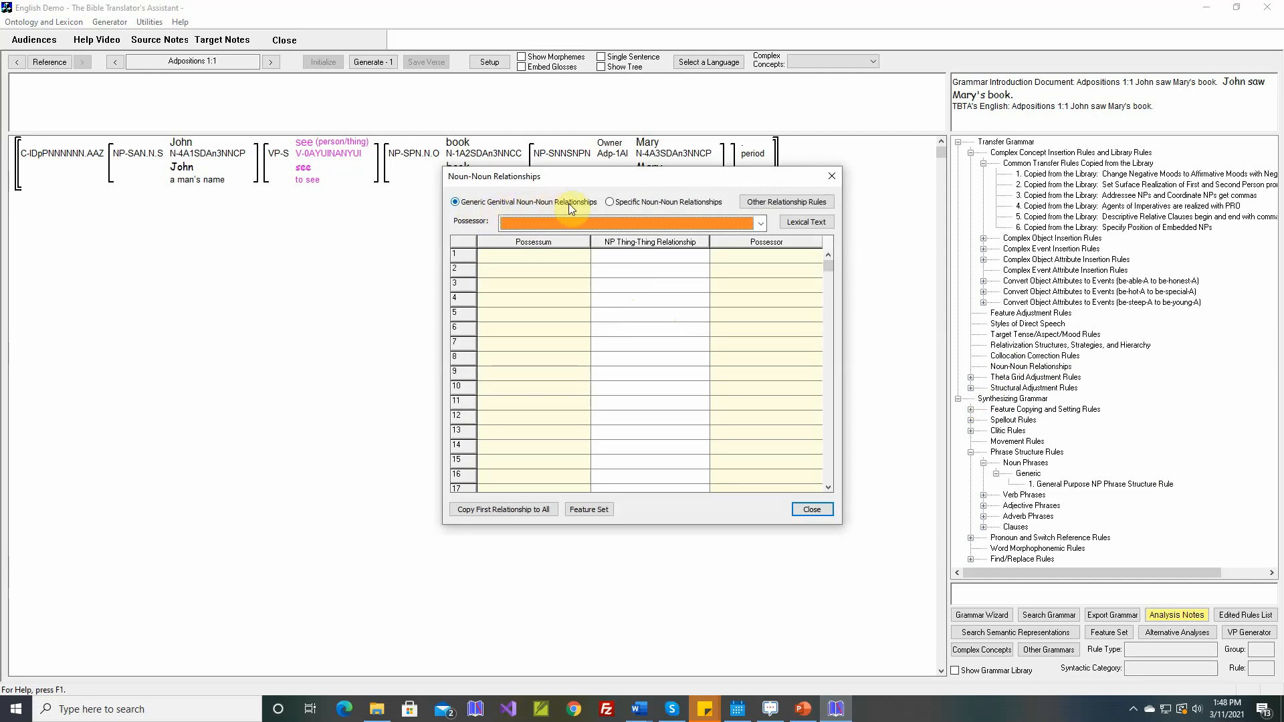
pyautogui.click(618, 202)
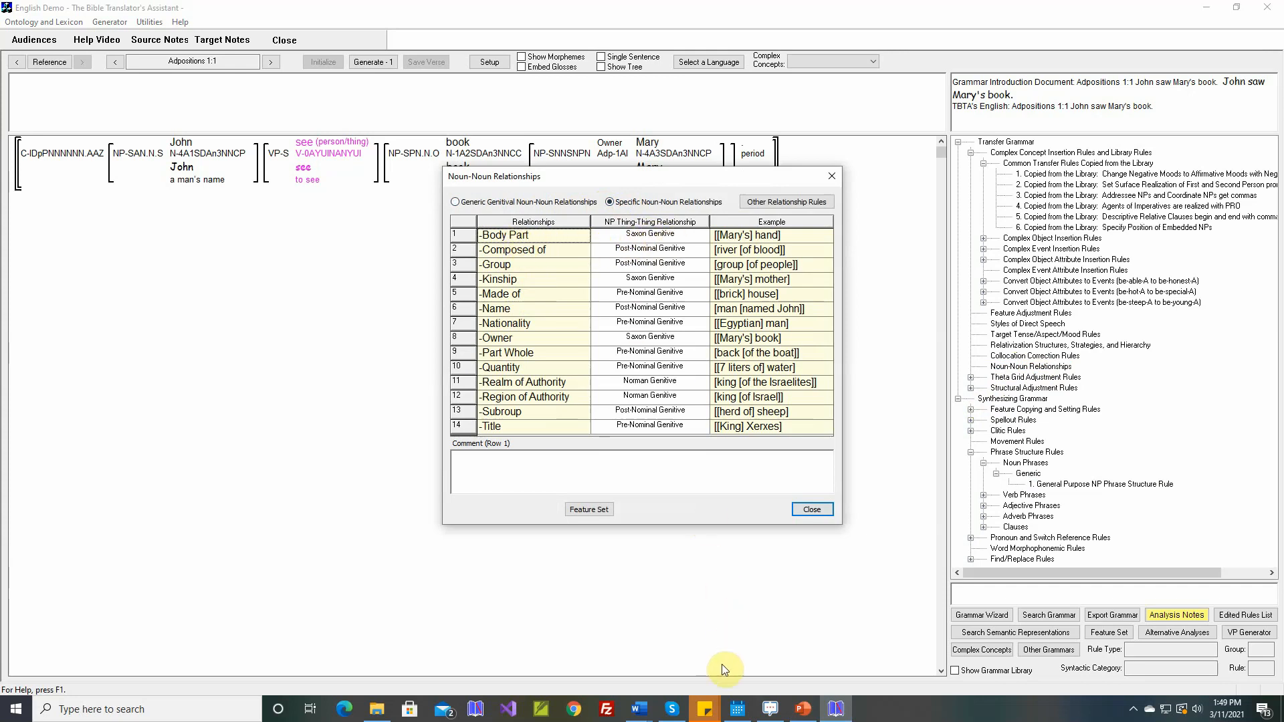
# - Compare the specific relationship settings with Table 13, Noun-Noun Relationships, in the Word document "3. All Types of Phrases and Clauses-English.docx"
pyautogui.click(644, 711)
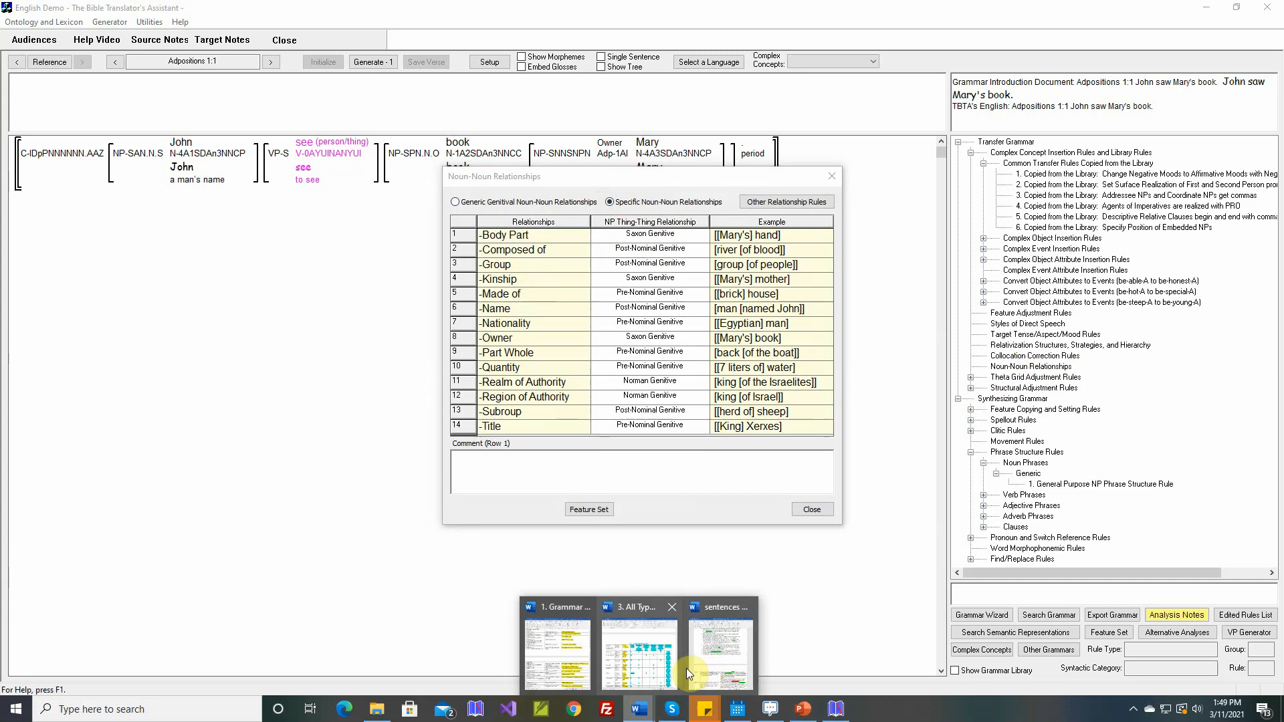
pyautogui.click(686, 668)
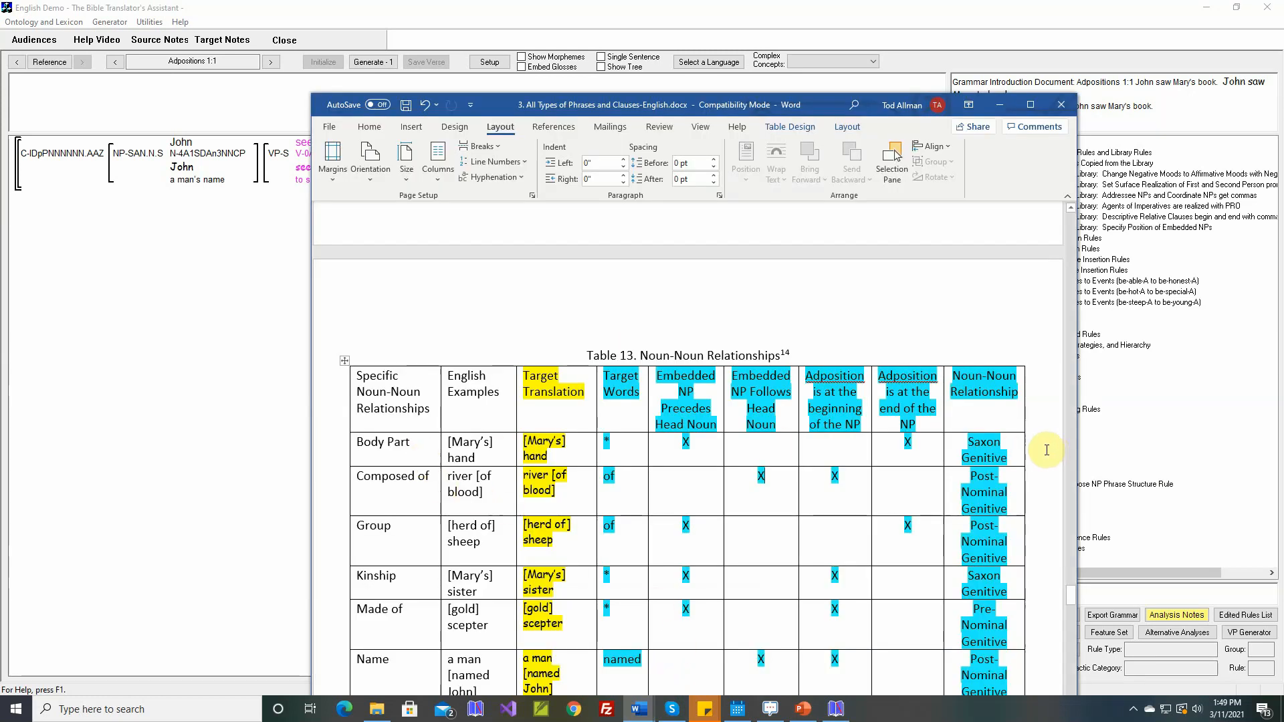
pyautogui.click(254, 366)
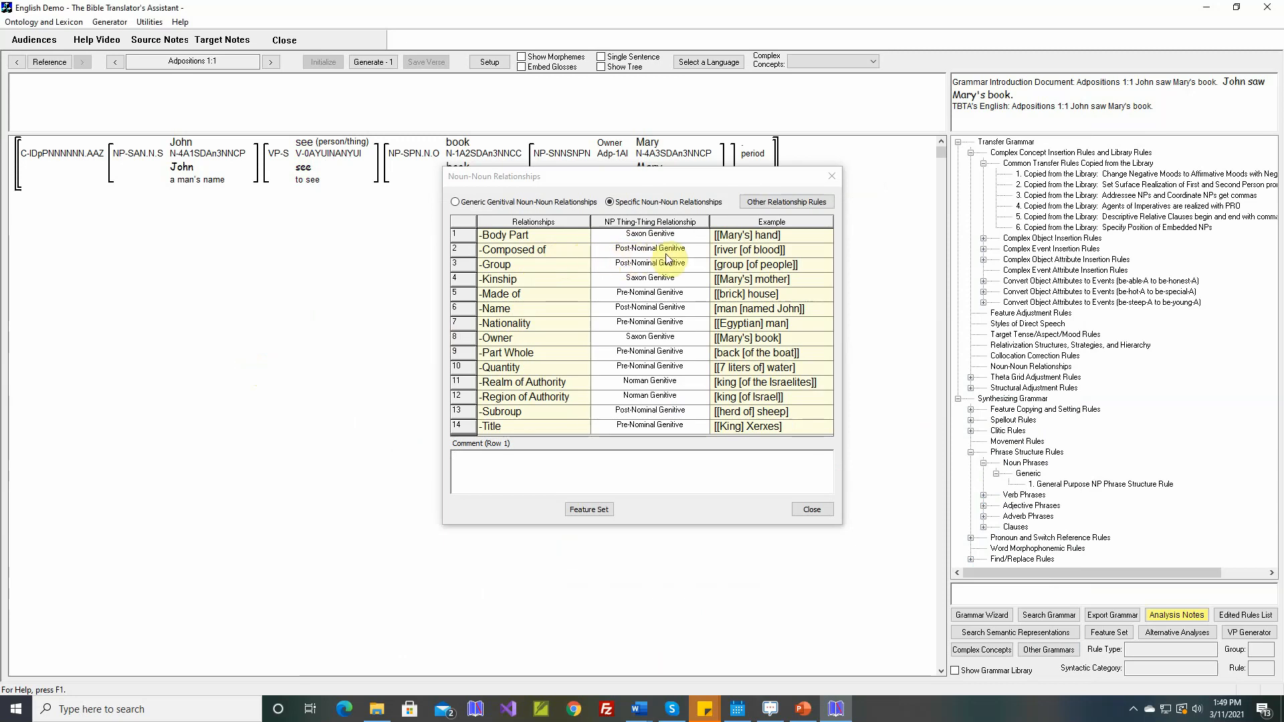
pyautogui.click(639, 708)
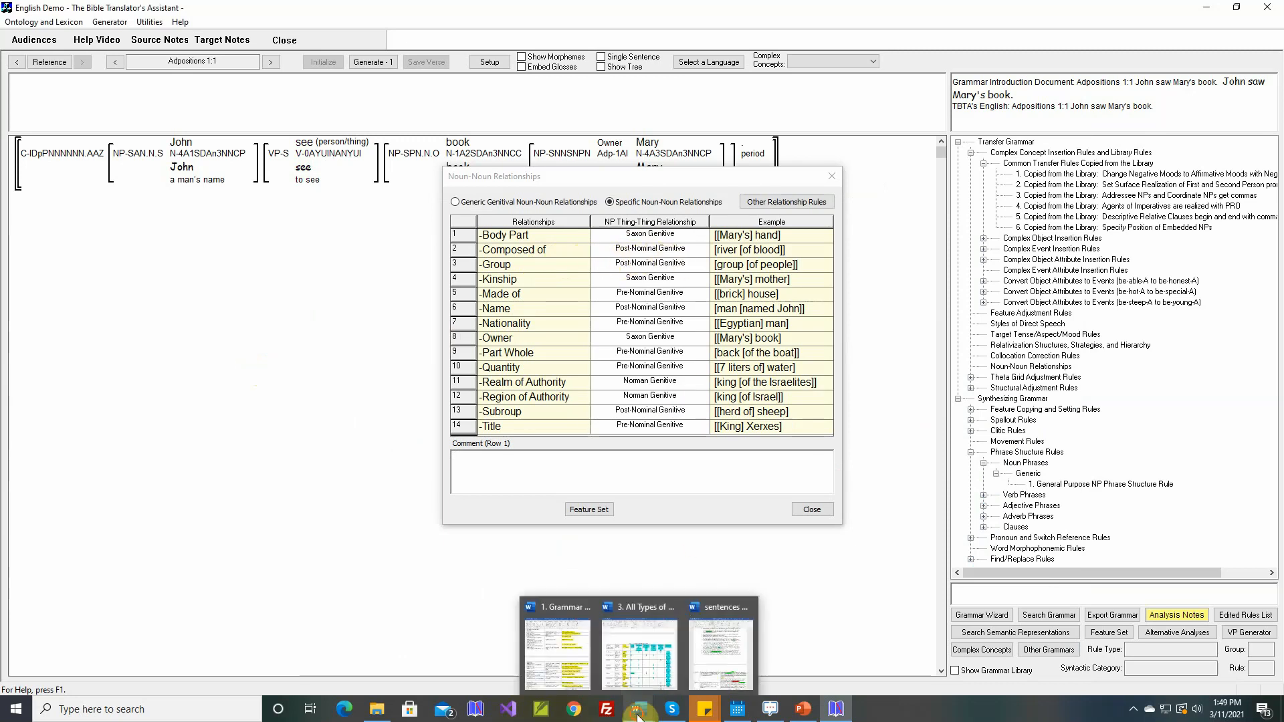
pyautogui.click(643, 687)
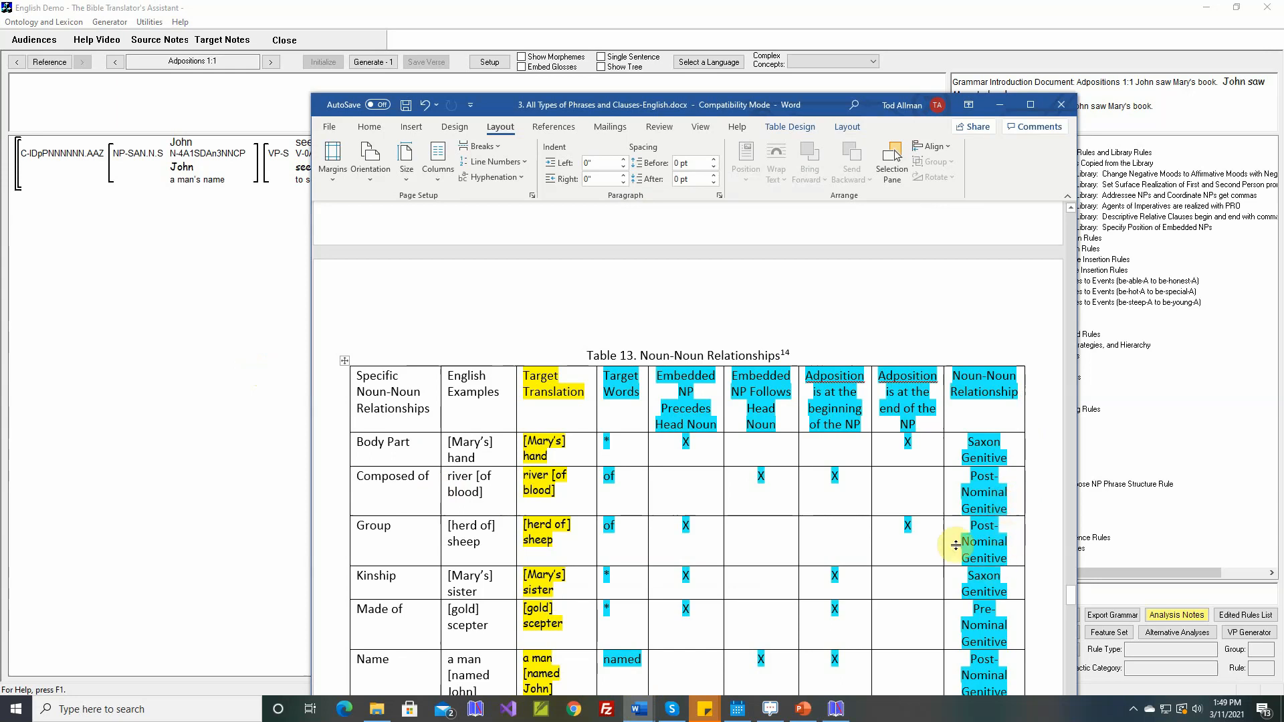
pyautogui.click(169, 320)
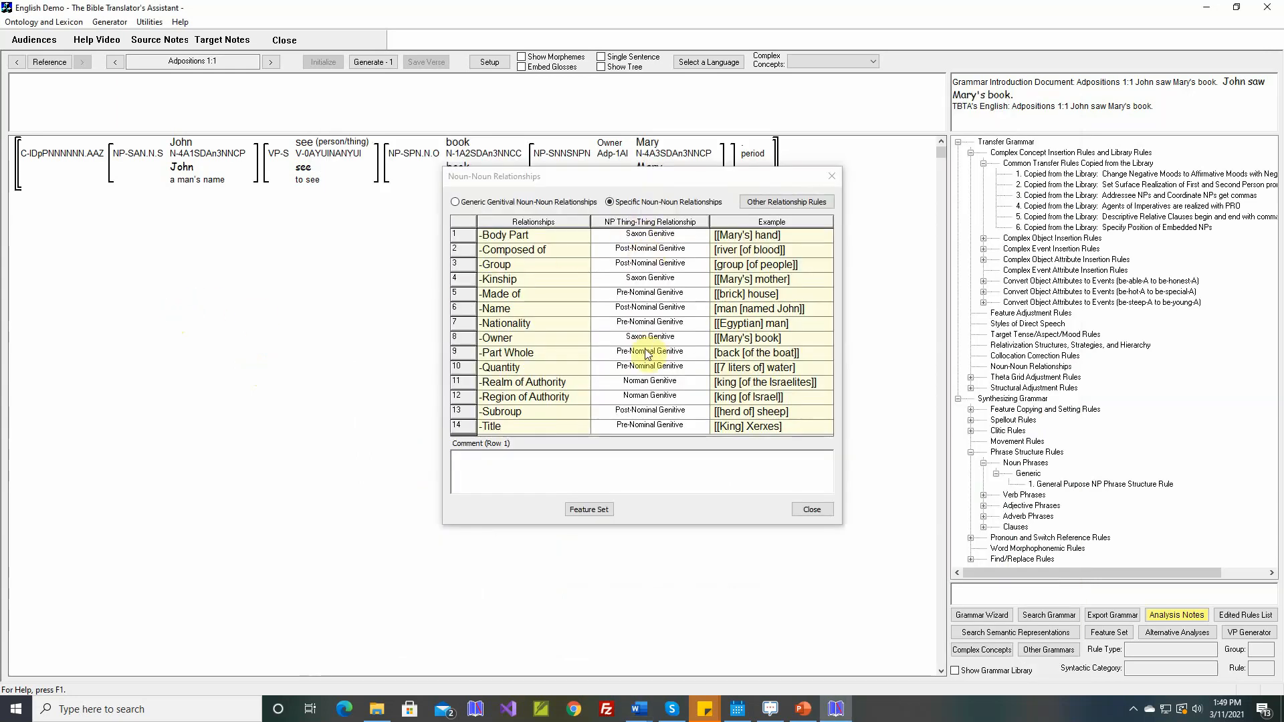
# - Display the Generic Genitival Noun-Noun Relationships for possessor 1641, the entry glossed as a woman's name
pyautogui.click(510, 204)
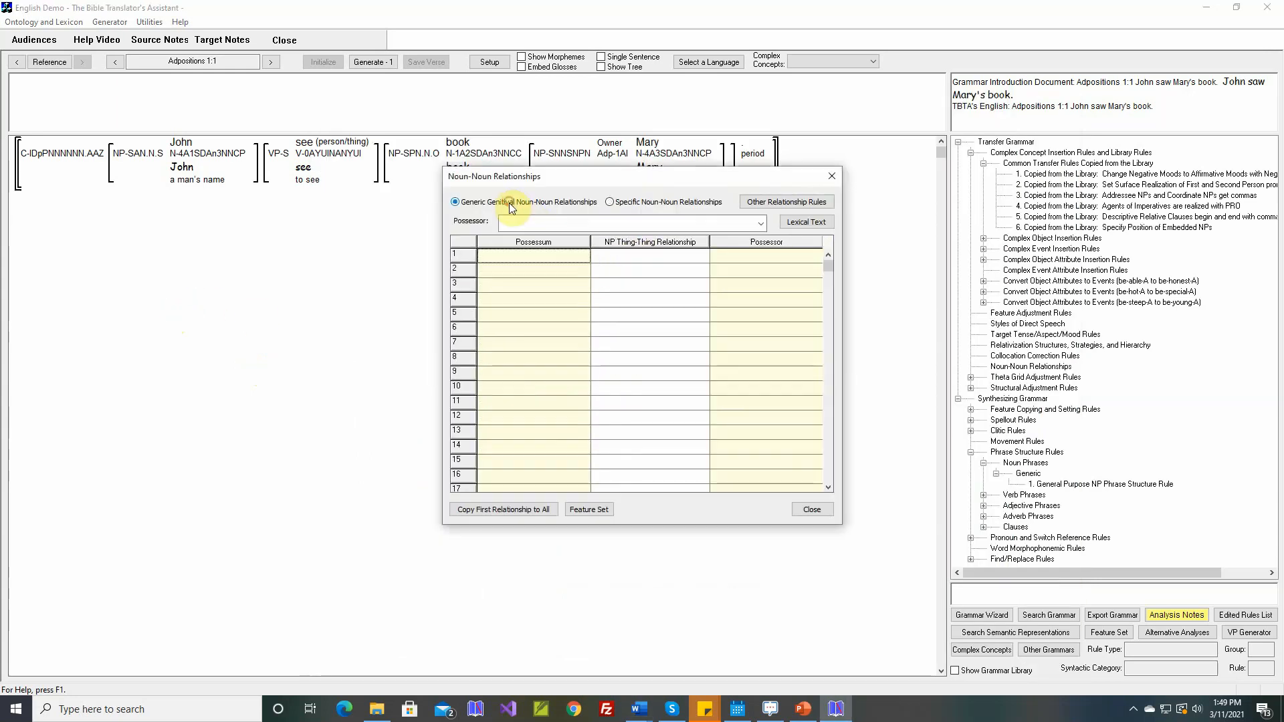
pyautogui.click(762, 226)
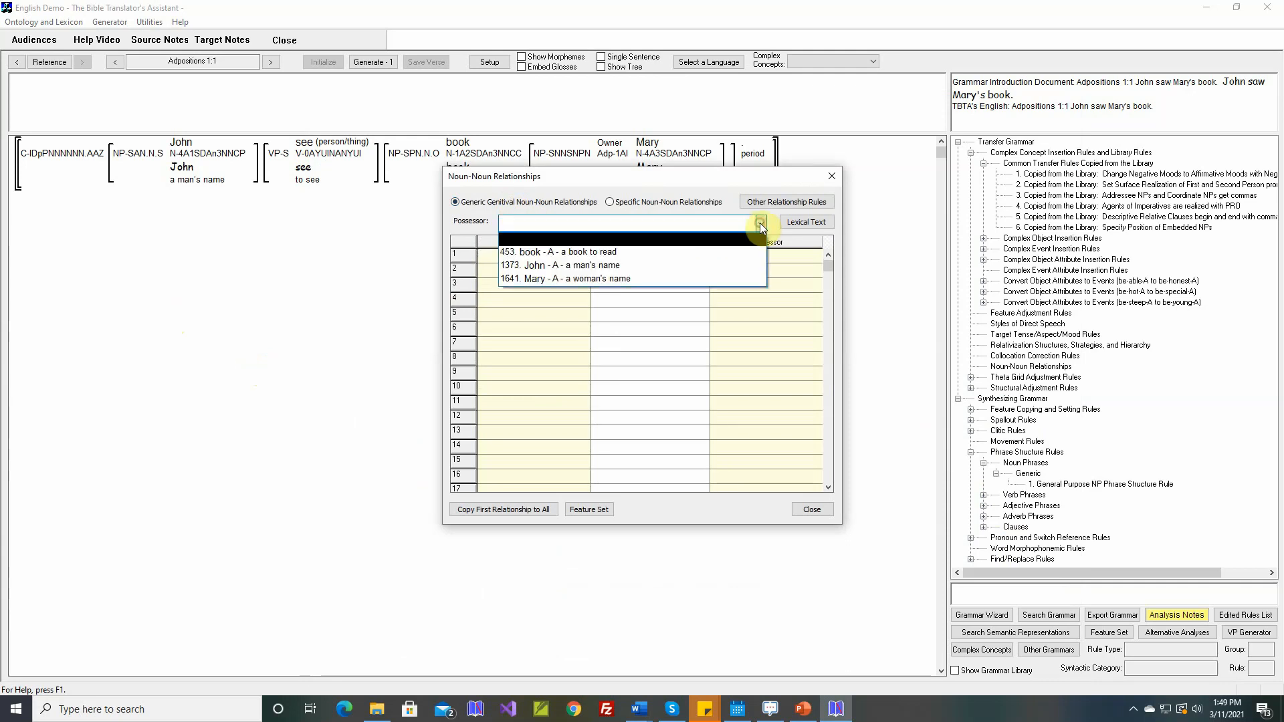
pyautogui.click(606, 279)
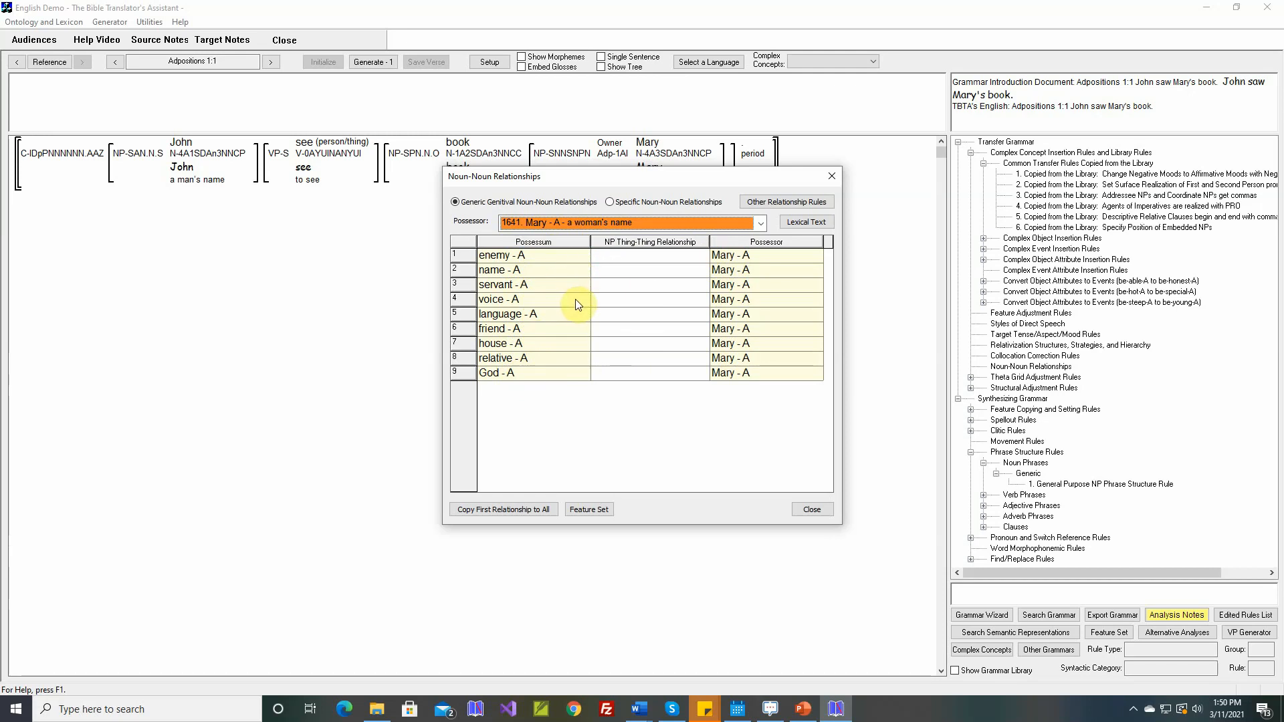
# - Set the NP Thing-Thing Relationship to Saxon Genitive for the possessums enemy, name and servant
pyautogui.click(703, 257)
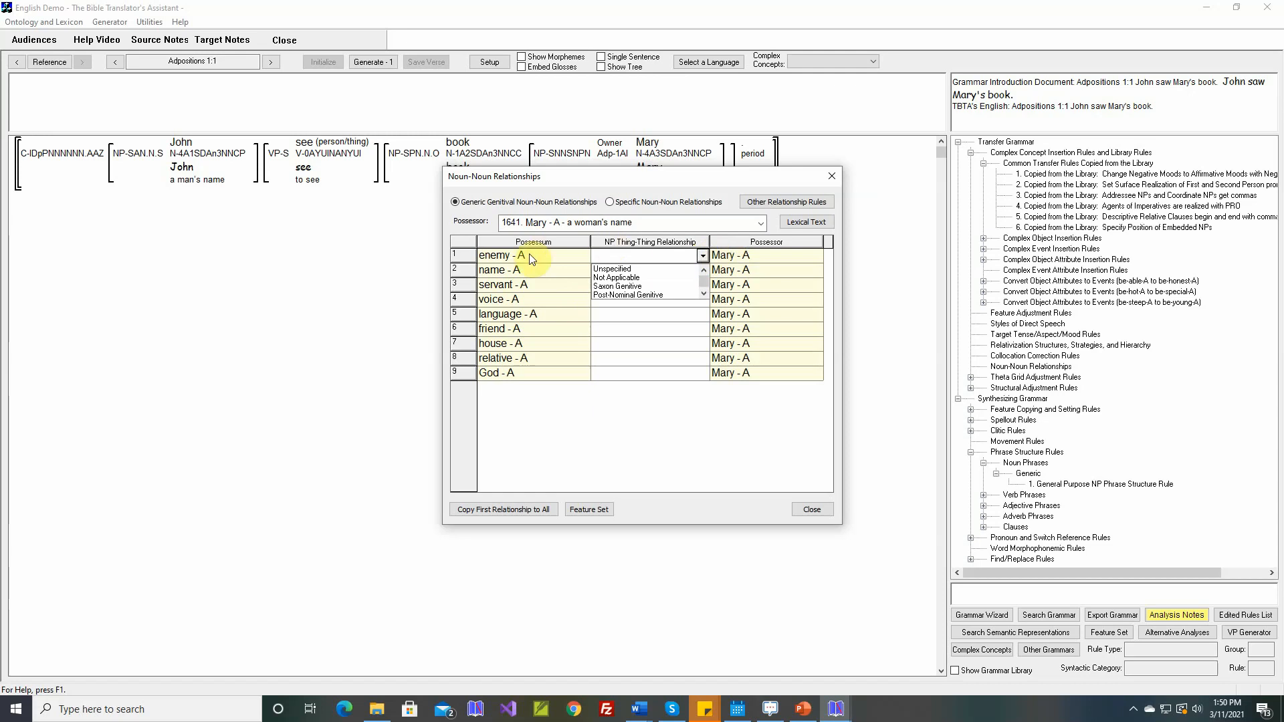
pyautogui.click(617, 285)
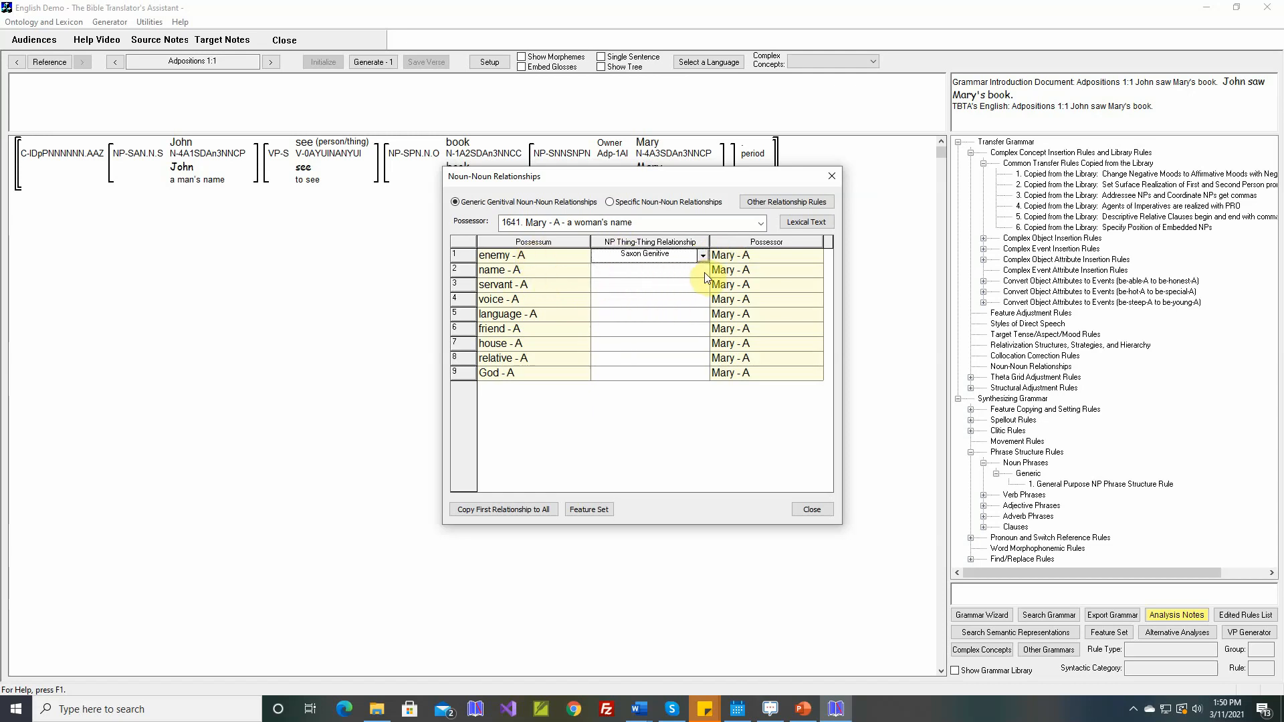
pyautogui.click(703, 271)
pyautogui.click(625, 300)
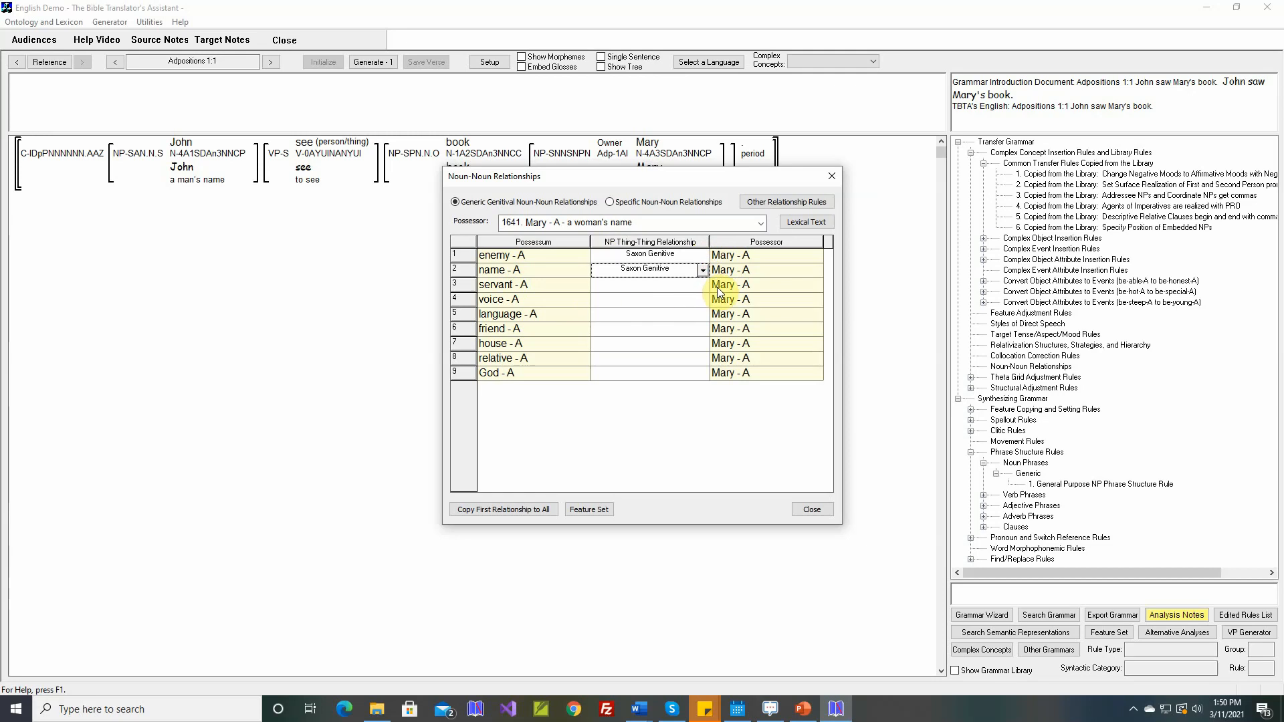
pyautogui.click(679, 285)
pyautogui.click(702, 285)
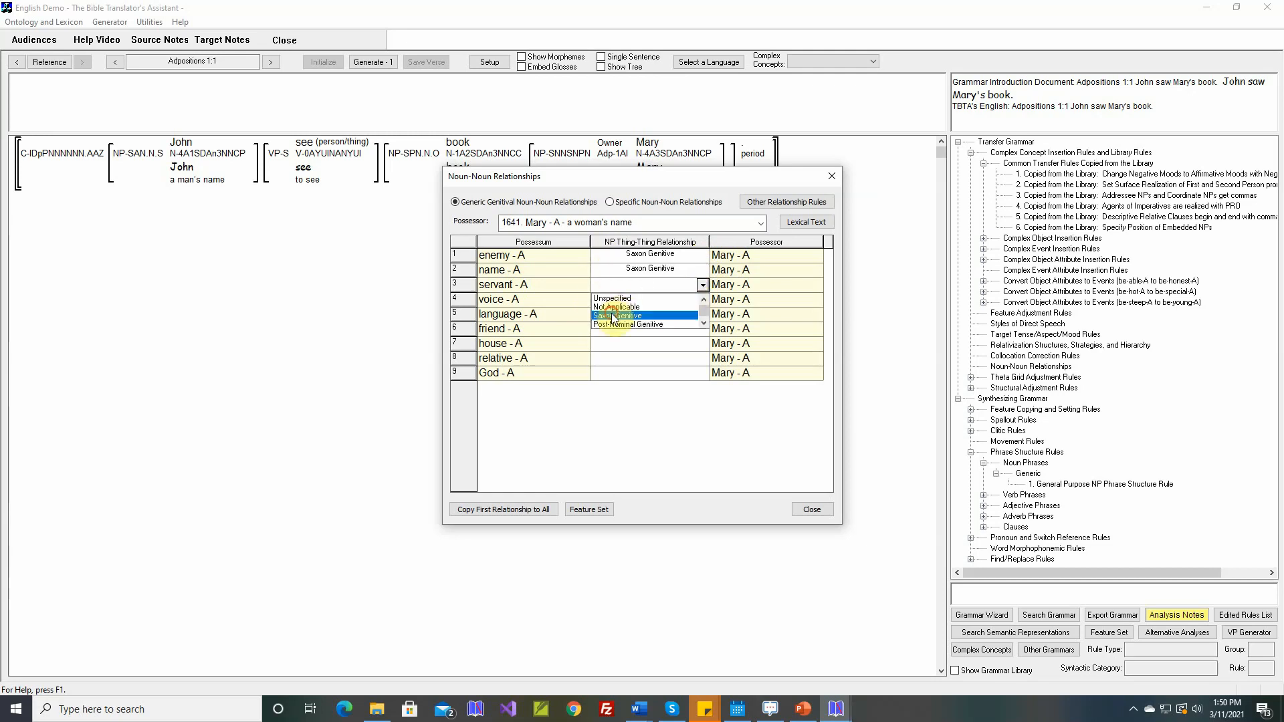
pyautogui.click(614, 316)
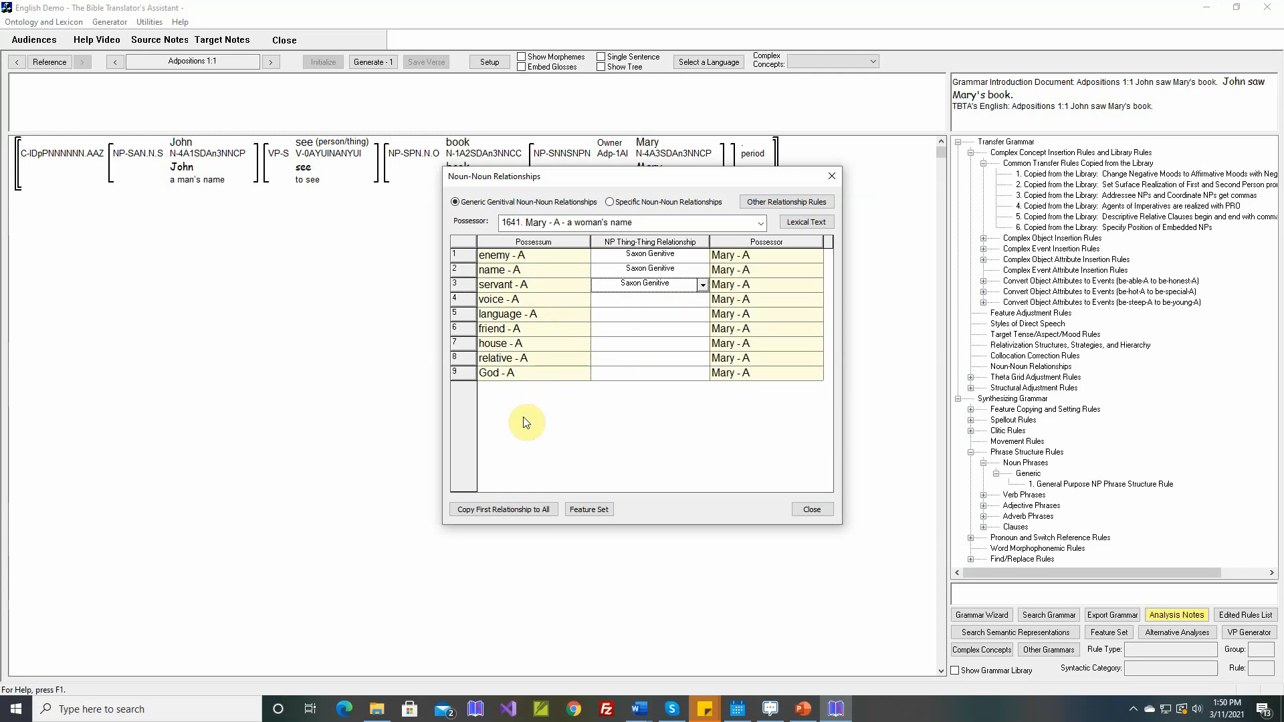
# - Copy the first relationship to all possessums, recheck the PowerPoint slide, and close the Noun-Noun Relationships dialog in The Bible Translator's Assistant
pyautogui.click(529, 511)
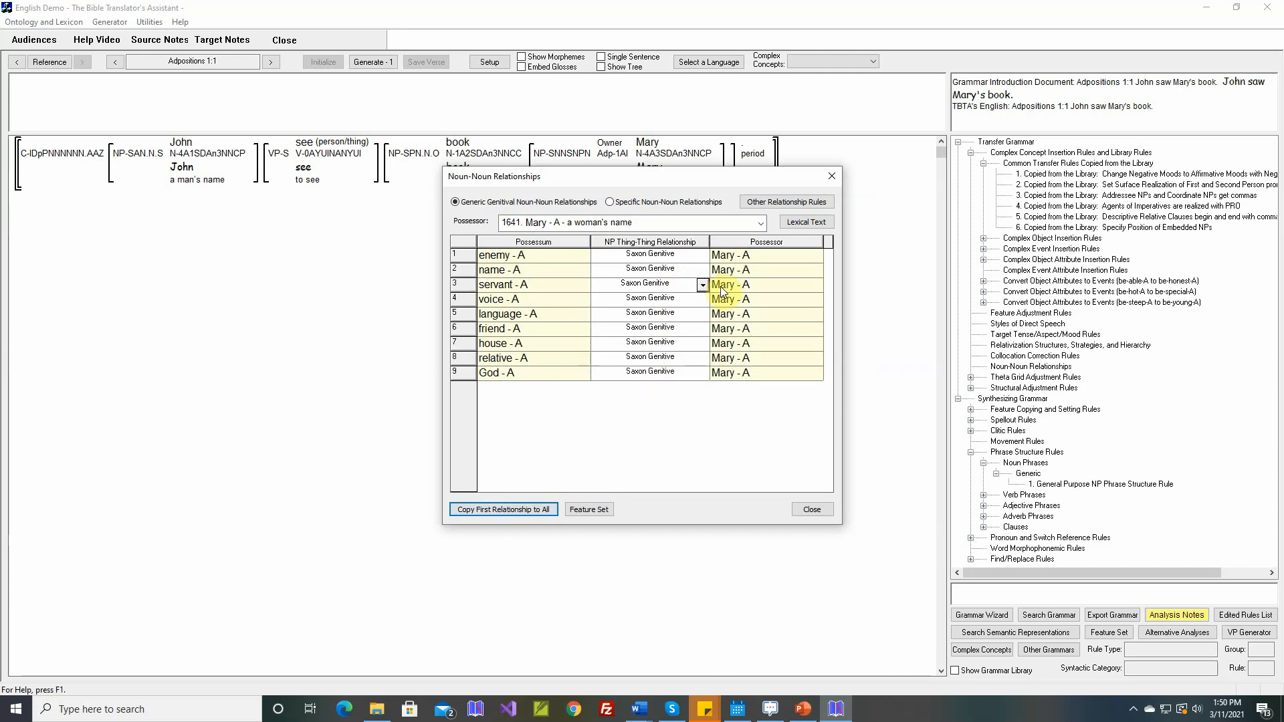
pyautogui.click(803, 709)
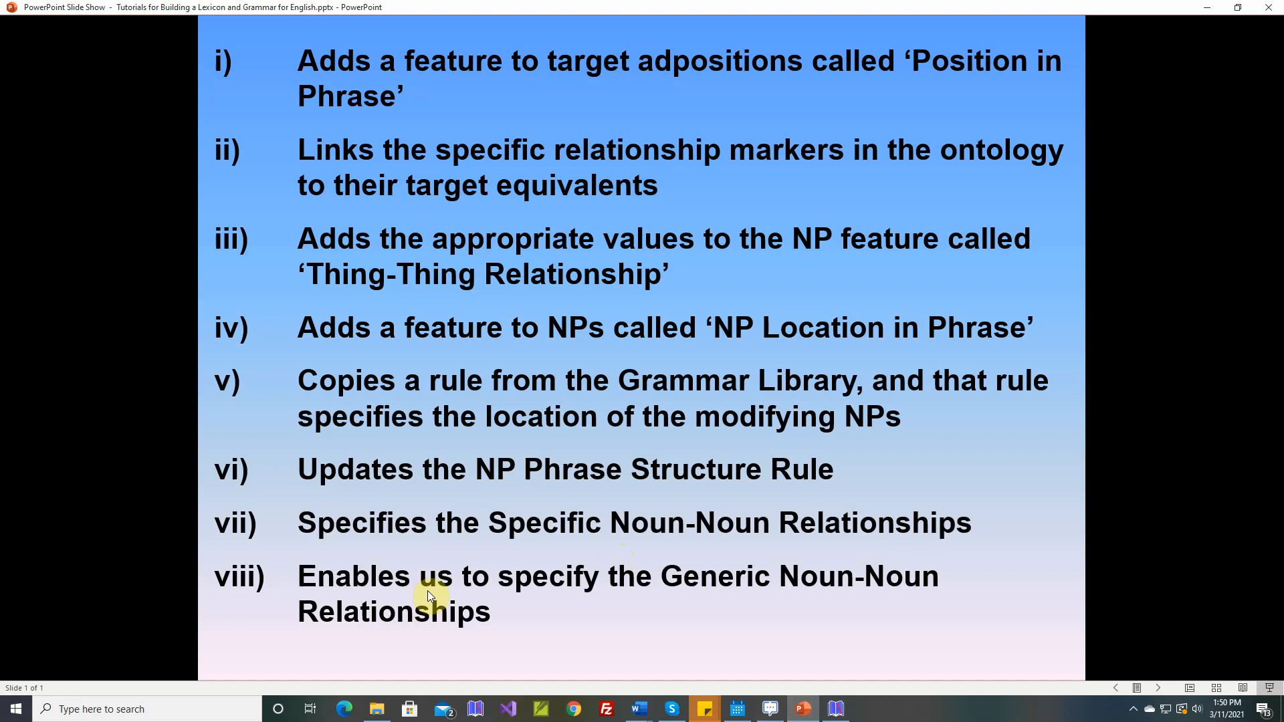
pyautogui.click(839, 708)
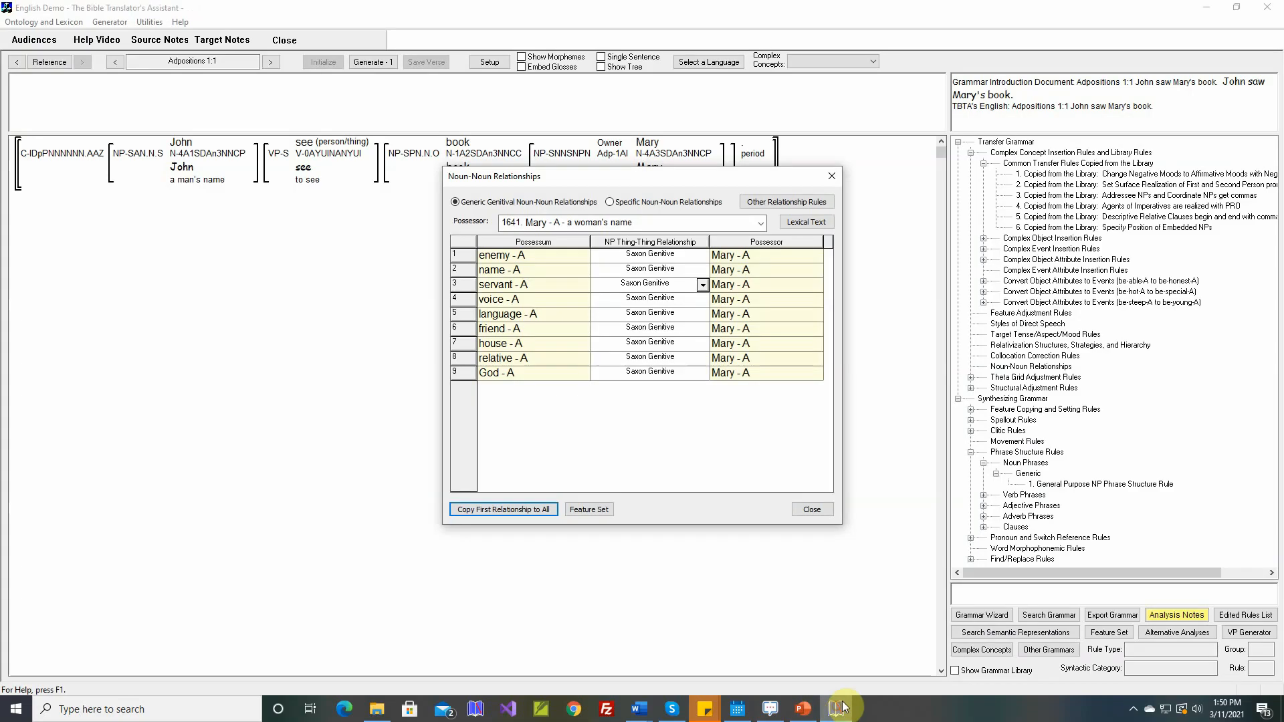
pyautogui.click(811, 510)
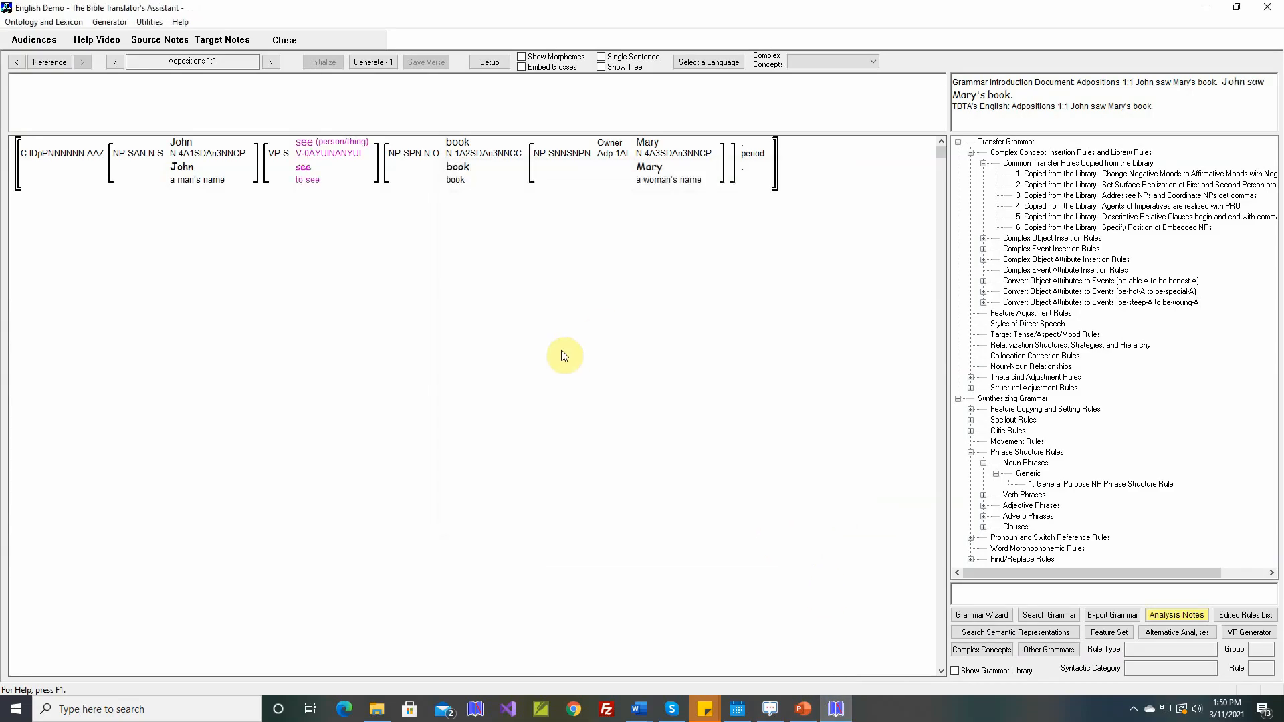